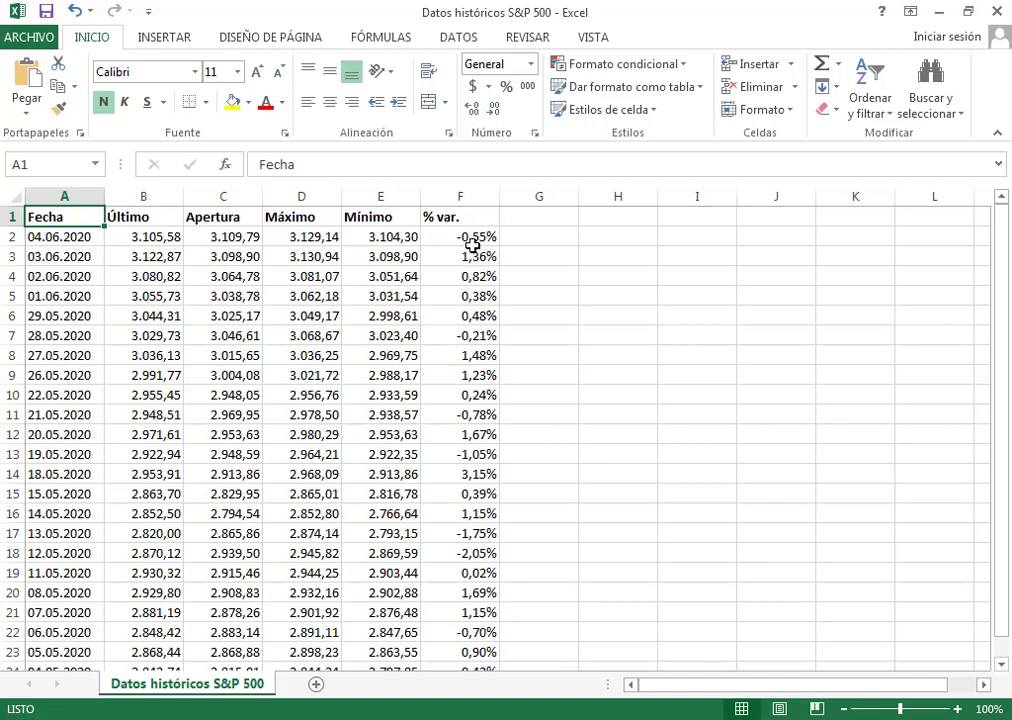
click(451, 218)
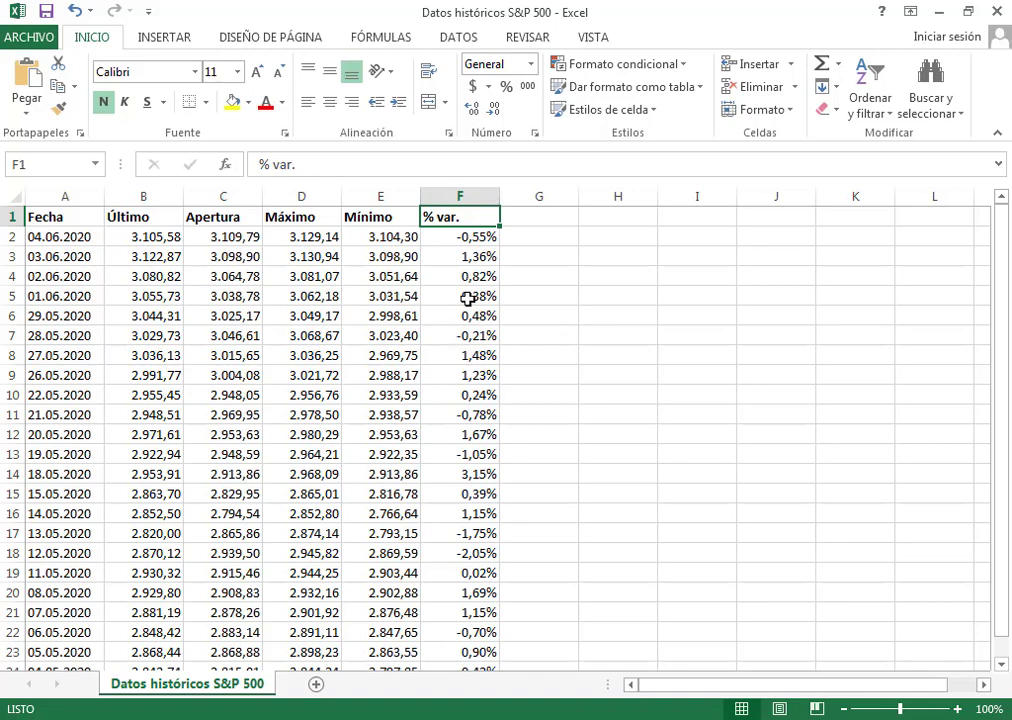
click(527, 258)
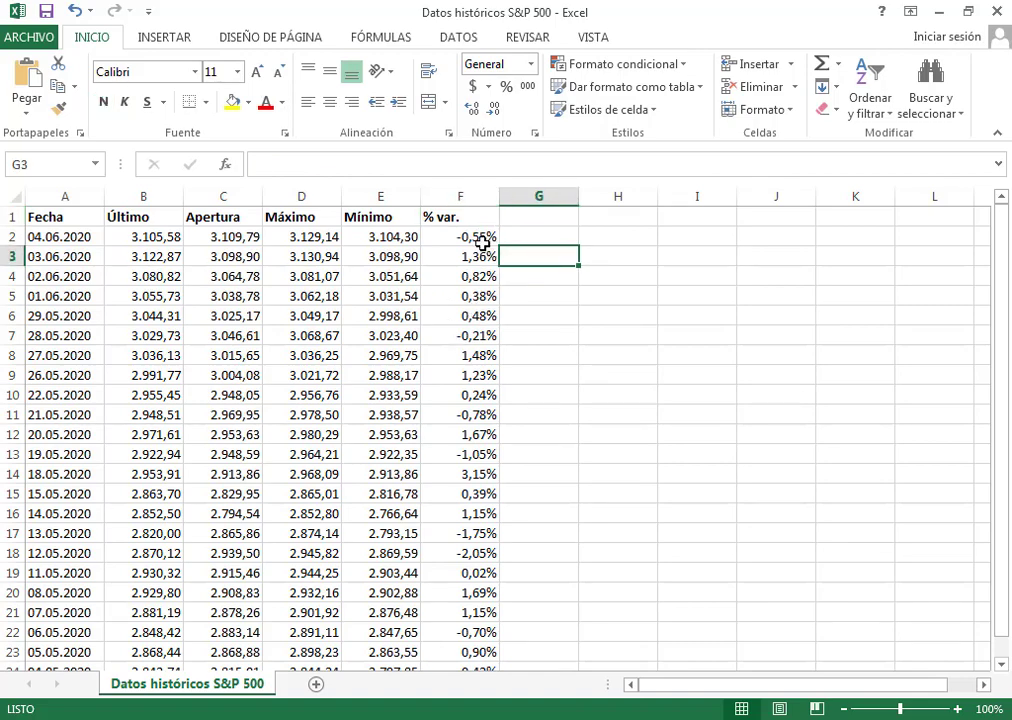
click(485, 214)
key(ctrl+shift+Down)
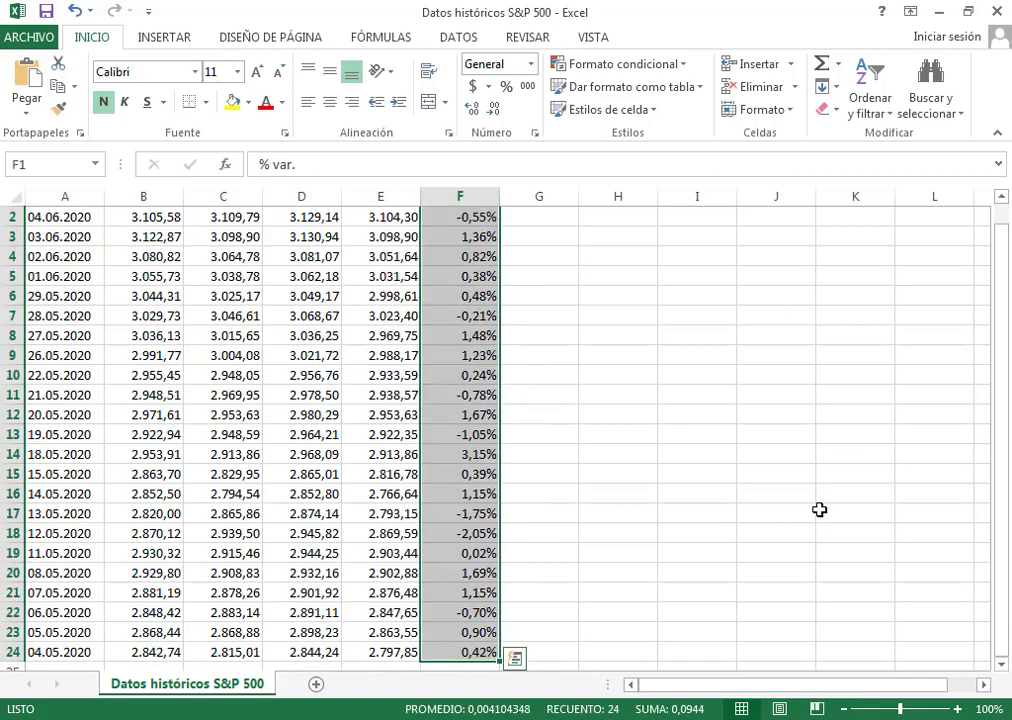
scroll(818, 508, up, 1)
click(772, 315)
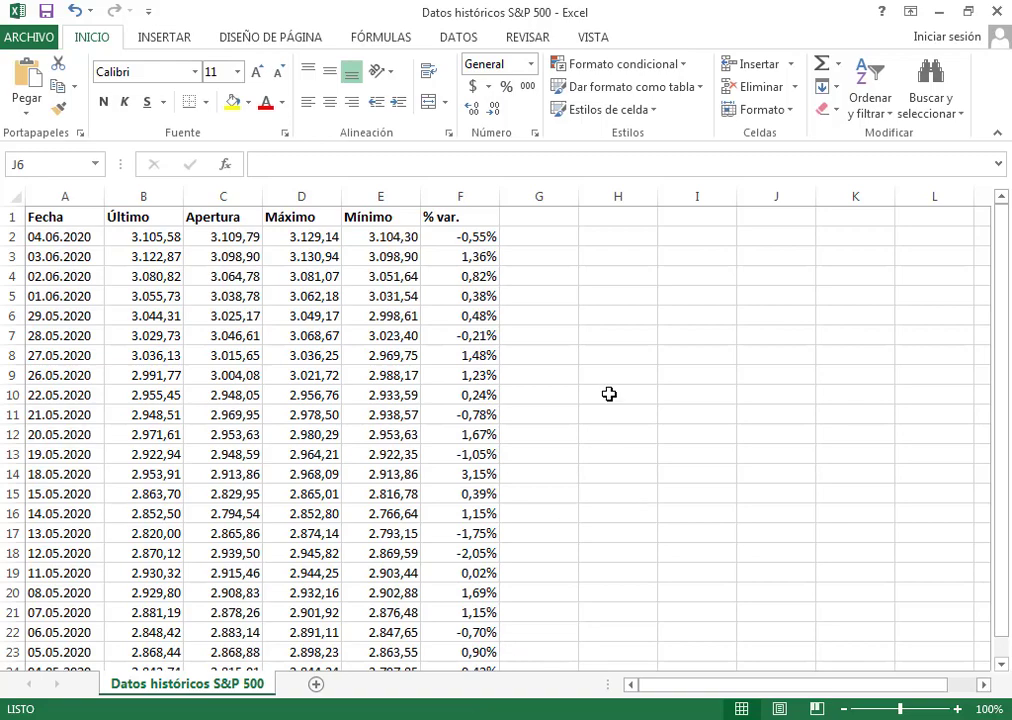
click(608, 395)
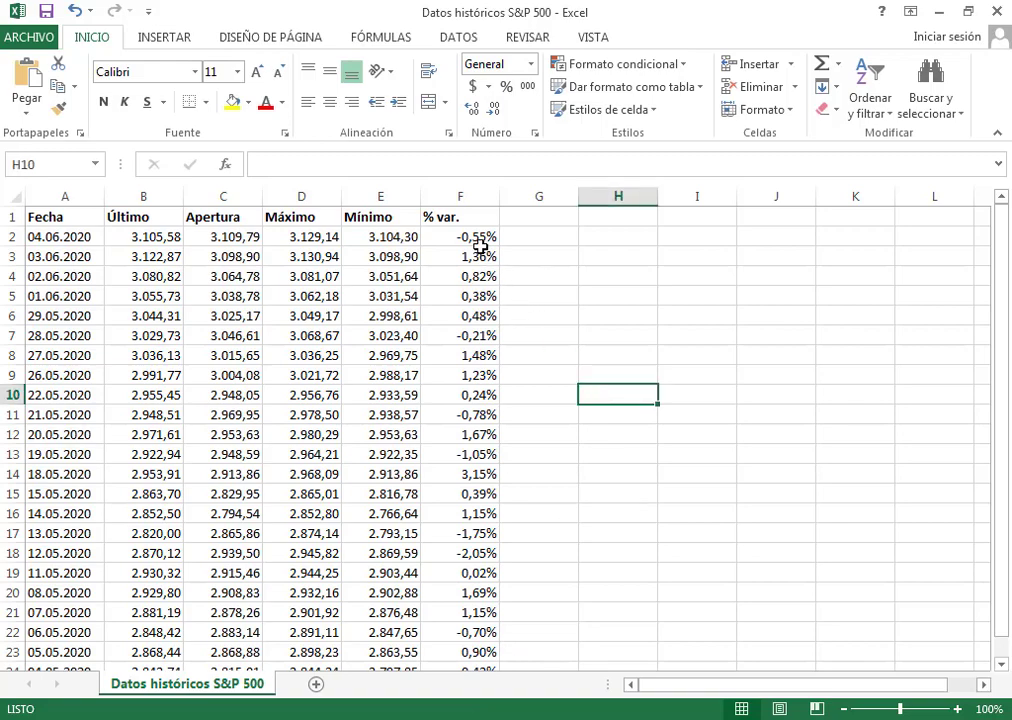
- Generate summary descriptive statistics for the % var. data in F1:F24 on a new sheet, treating the first row as labels
click(459, 216)
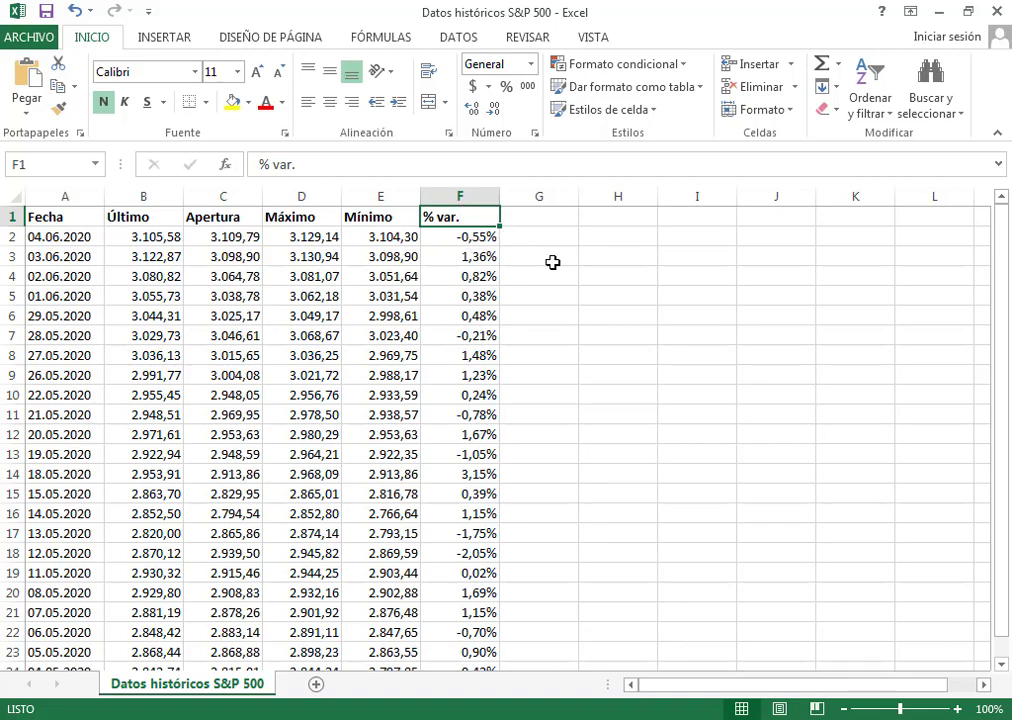
key(ctrl+shift+Down)
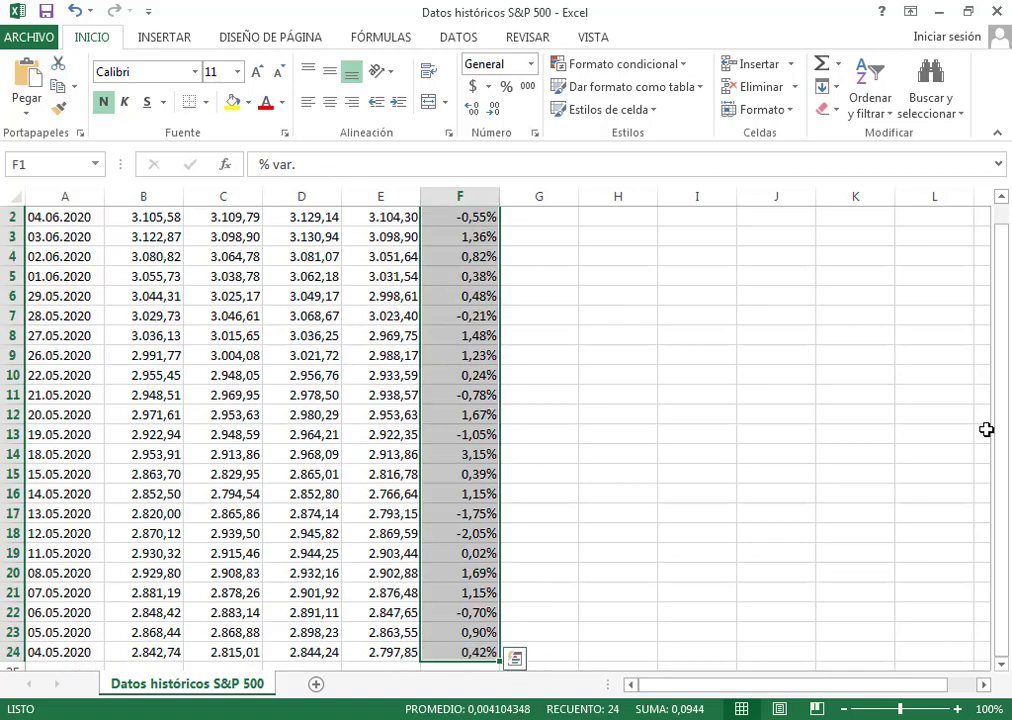
drag(1003, 433, 1003, 339)
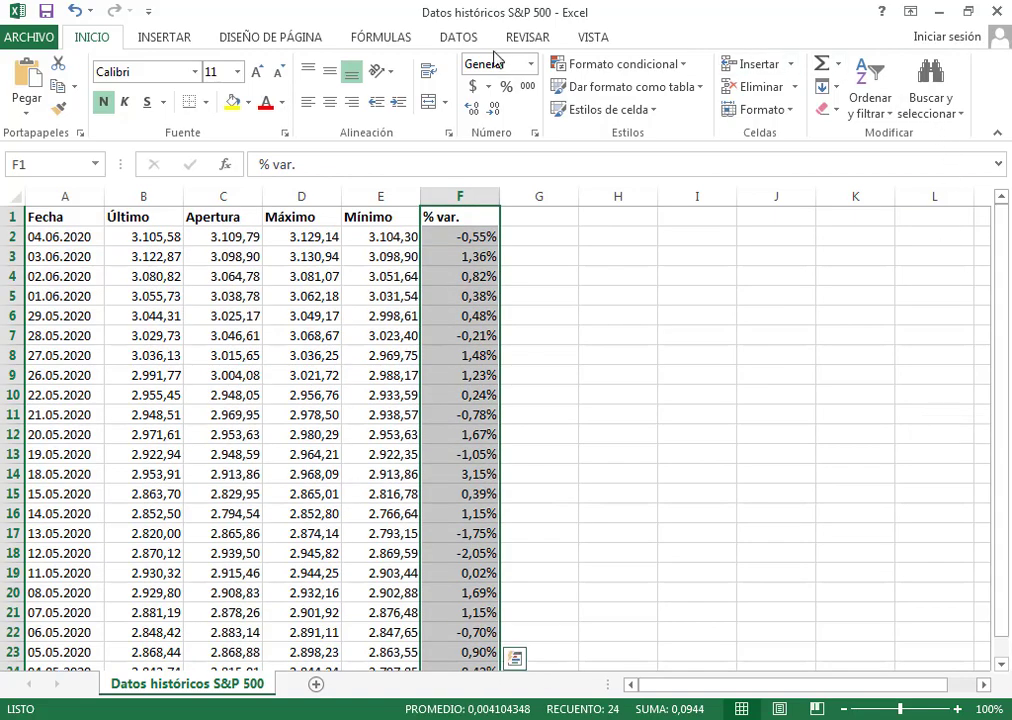
click(459, 40)
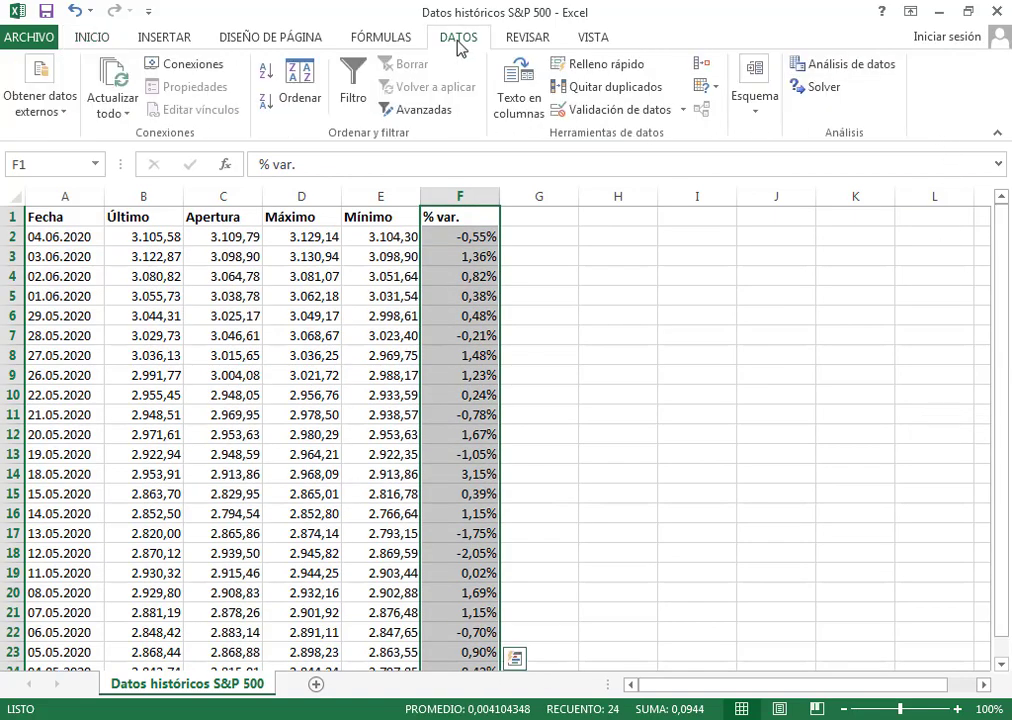
click(882, 66)
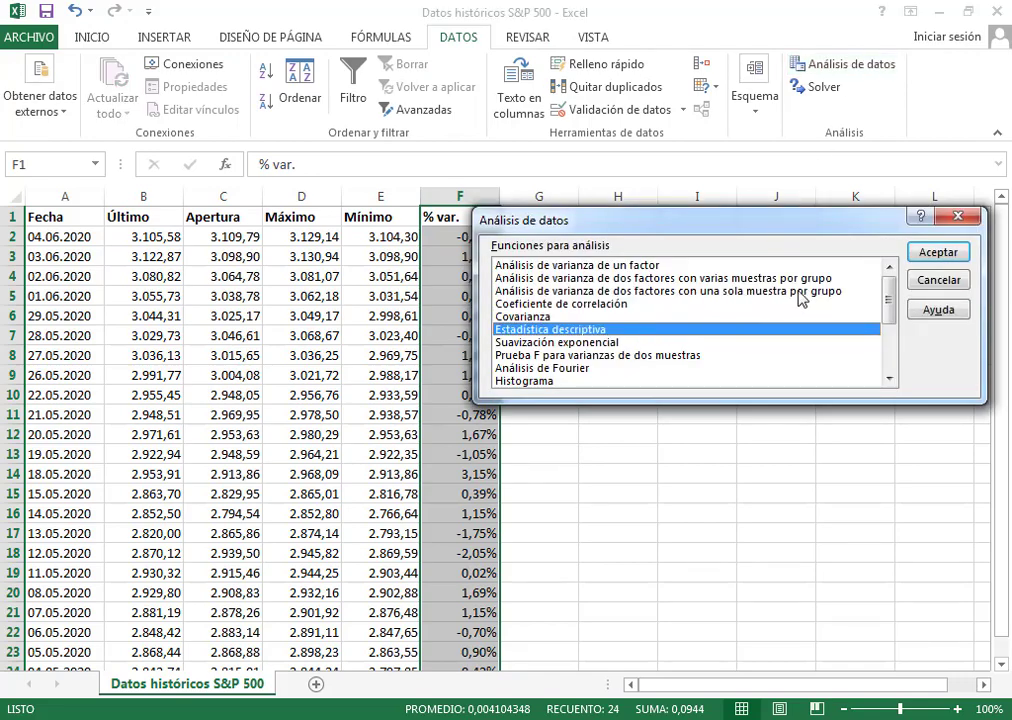
click(926, 256)
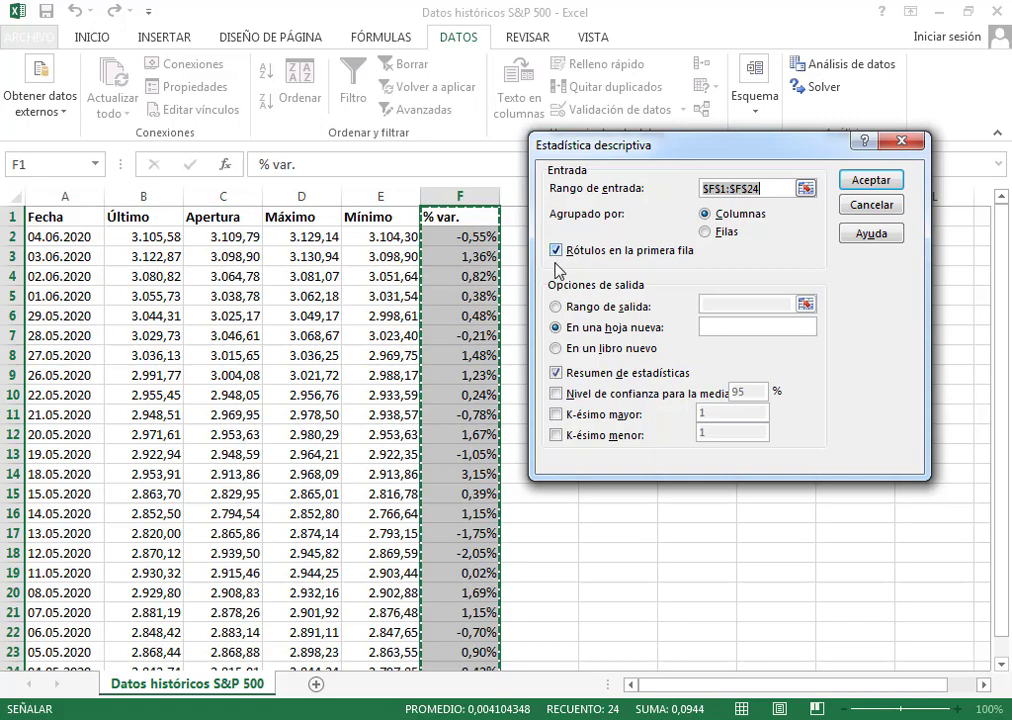
click(556, 252)
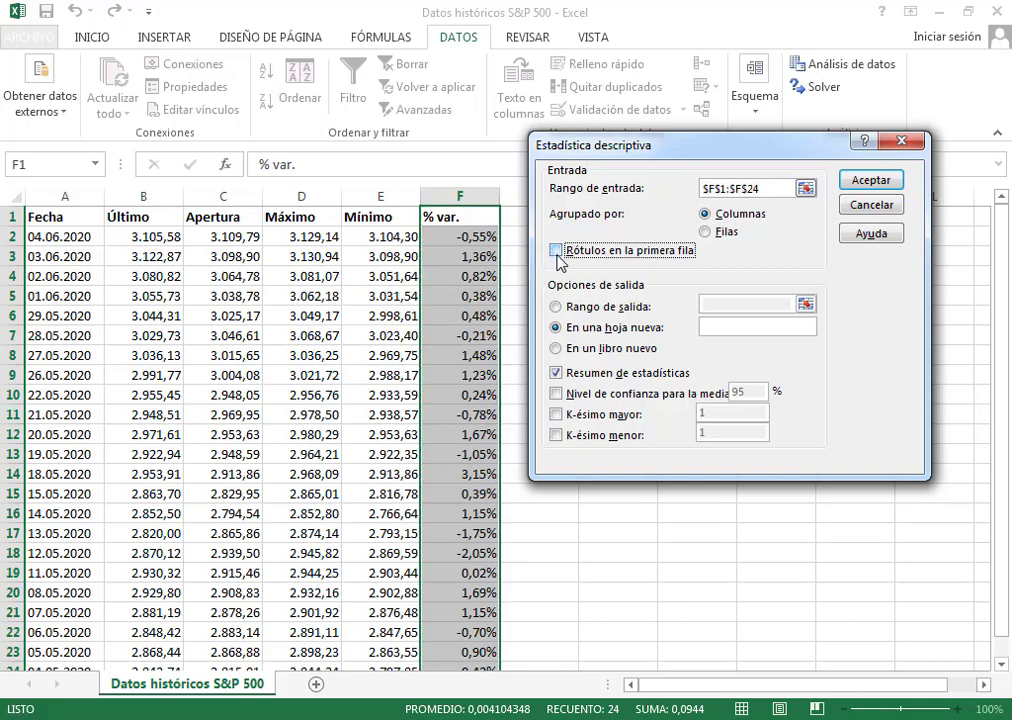
click(557, 252)
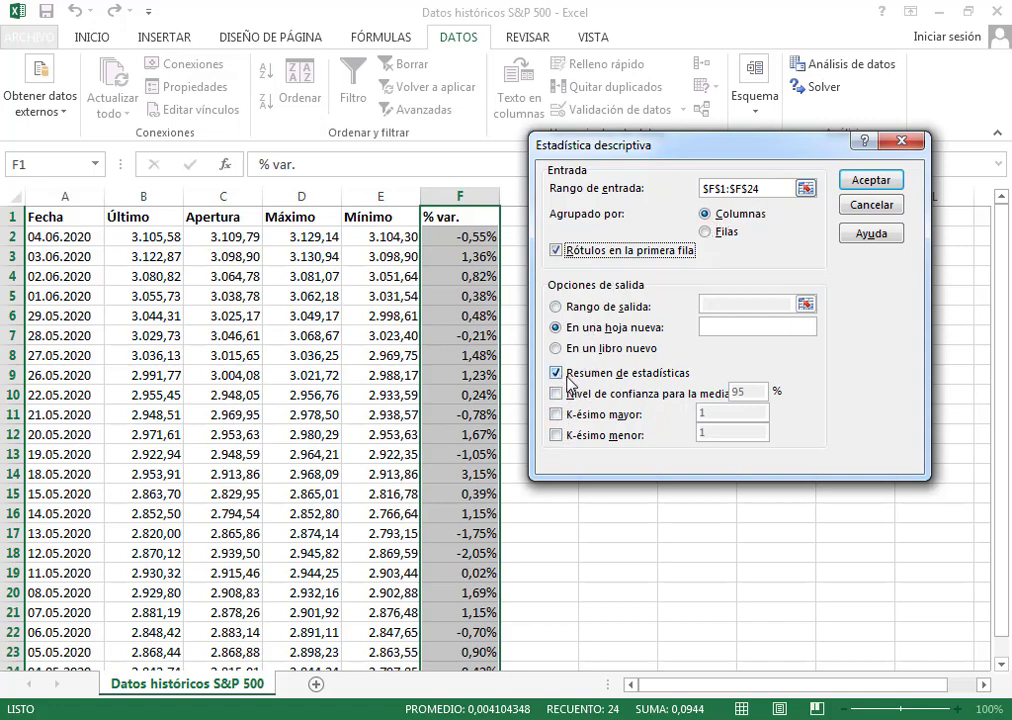
click(868, 184)
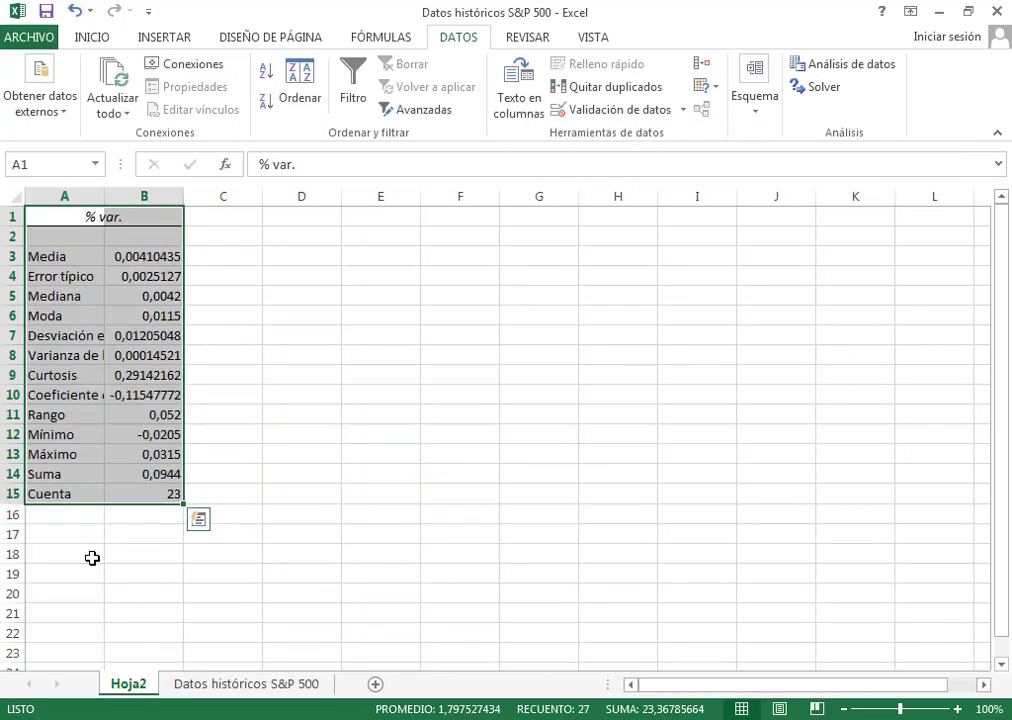
- Widen column B of the statistics table and colour the Mínimo and Máximo rows' text red
click(193, 248)
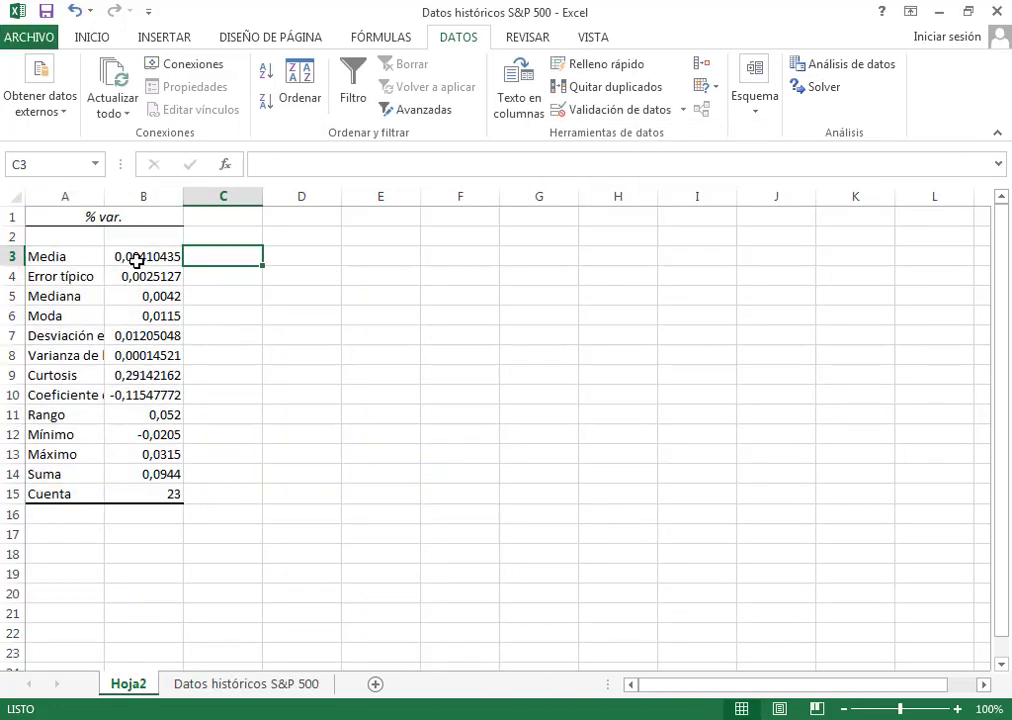
drag(183, 197, 212, 197)
drag(61, 436, 152, 450)
click(88, 37)
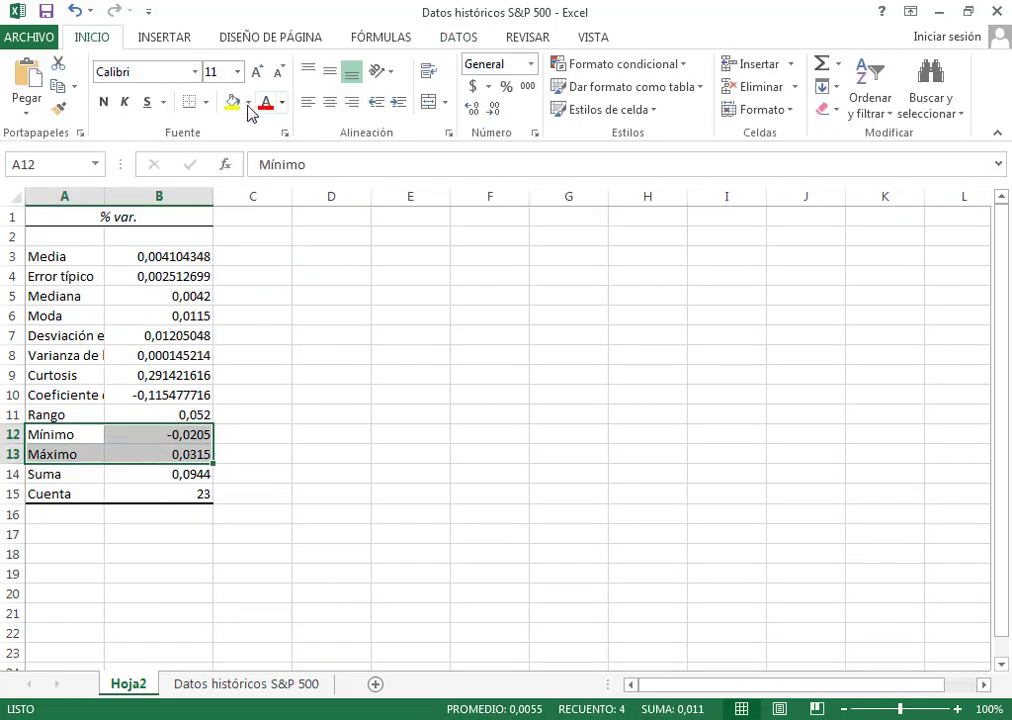
click(264, 105)
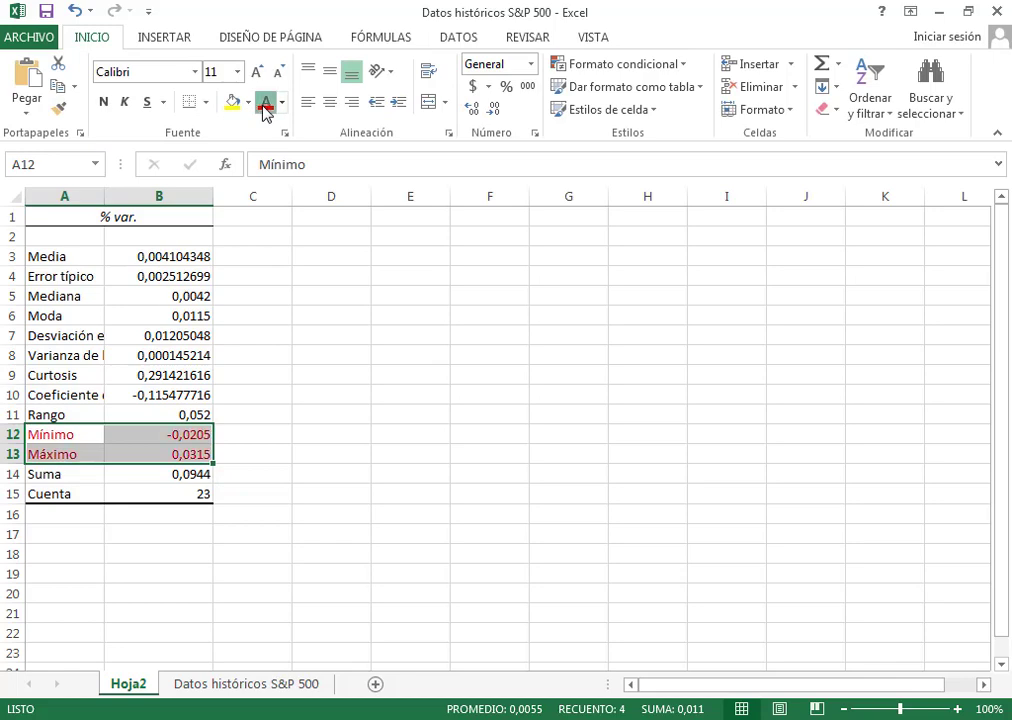
click(343, 393)
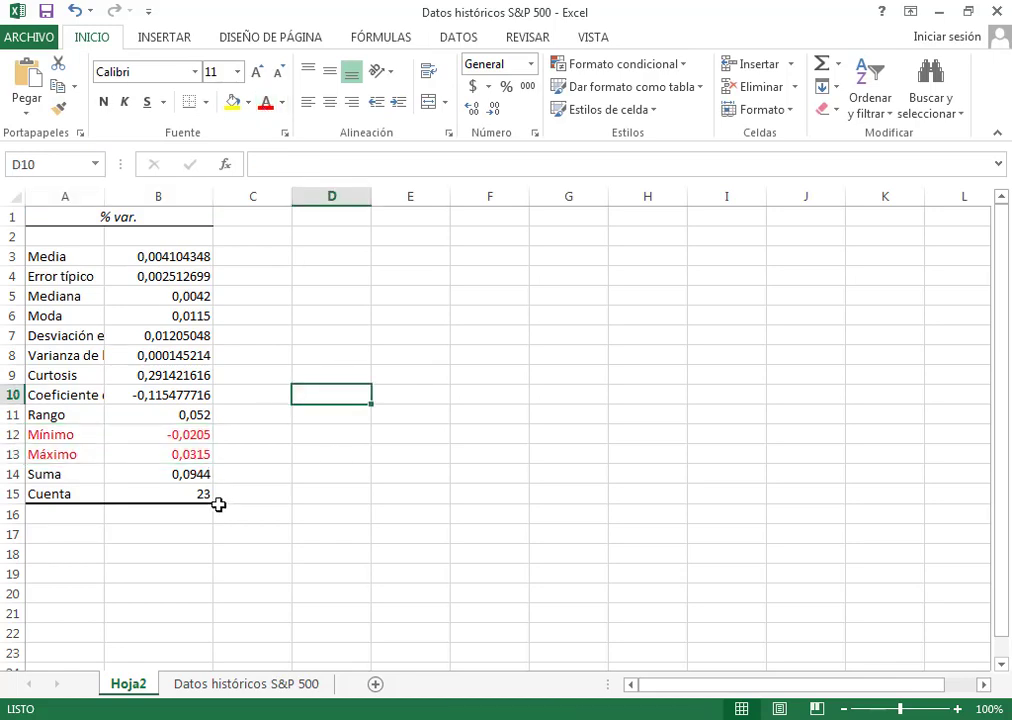
- Check the range formula in the conceptos image in Windows Photo Viewer and enter =B13-B12 in cell D13 of the Excel statistics sheet
click(201, 455)
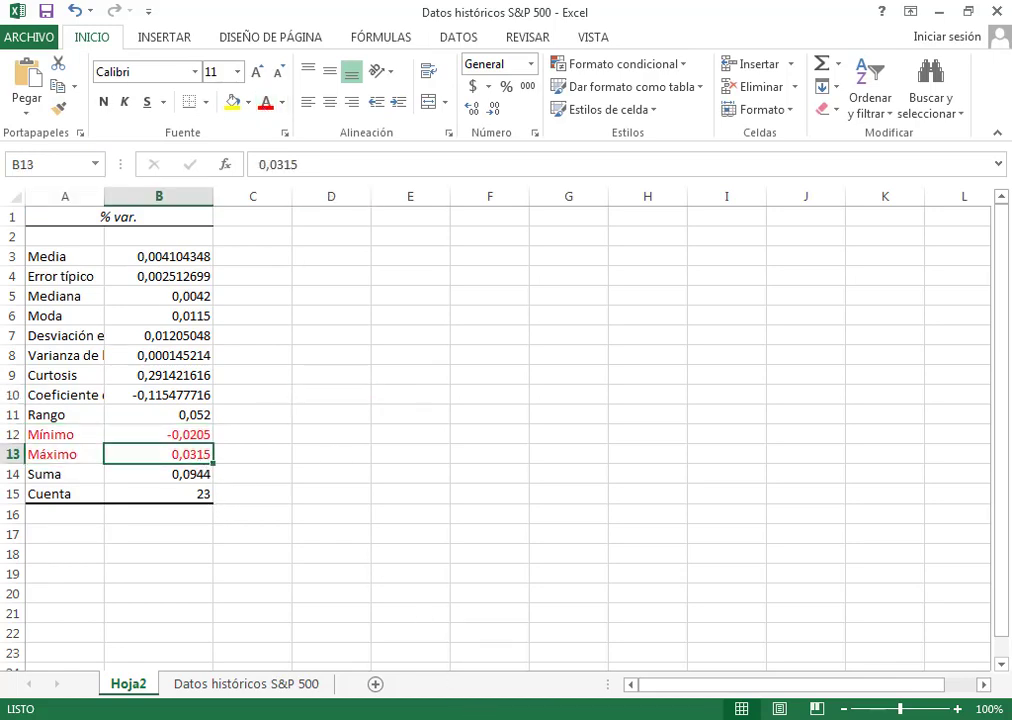
click(497, 717)
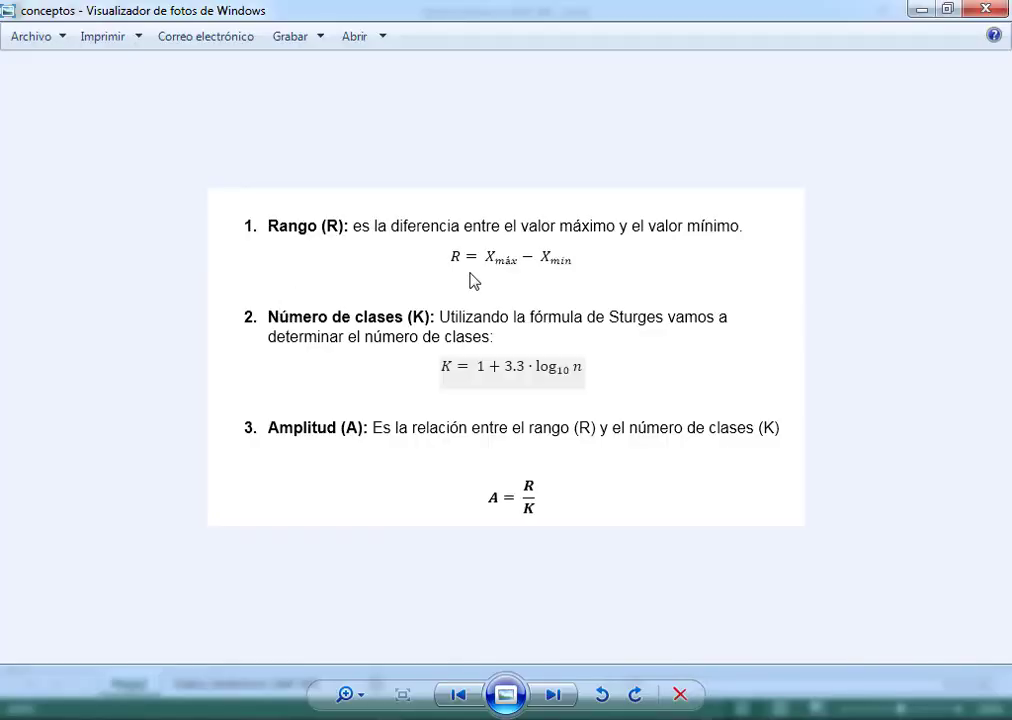
key(alt+Tab)
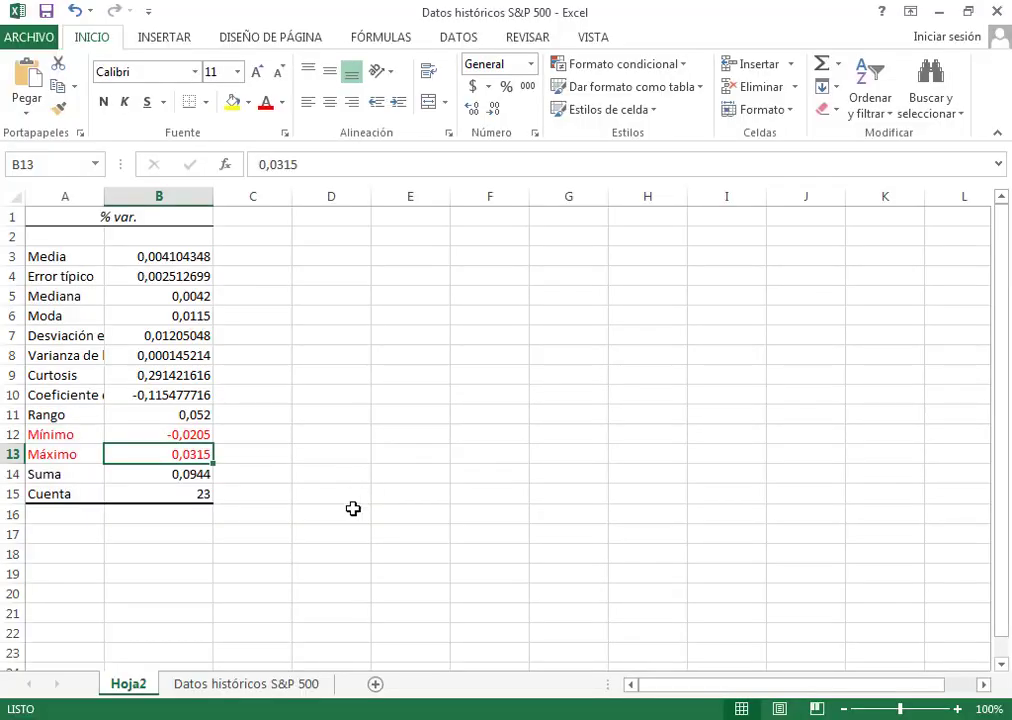
click(335, 451)
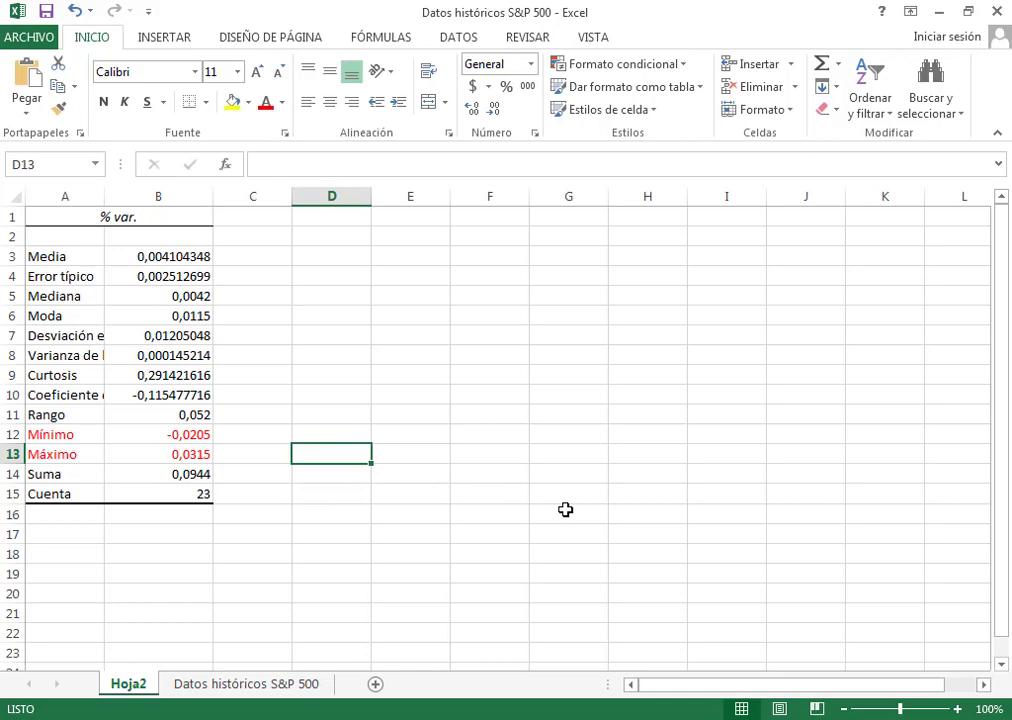
text(=)
key(Left)
key(Left)
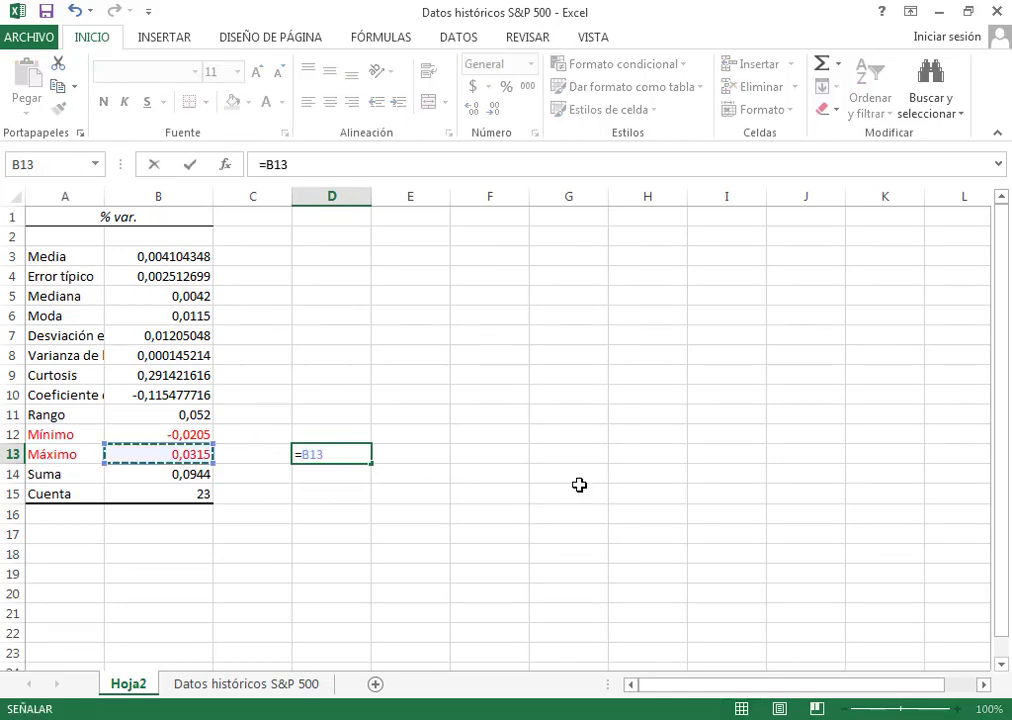
text(-)
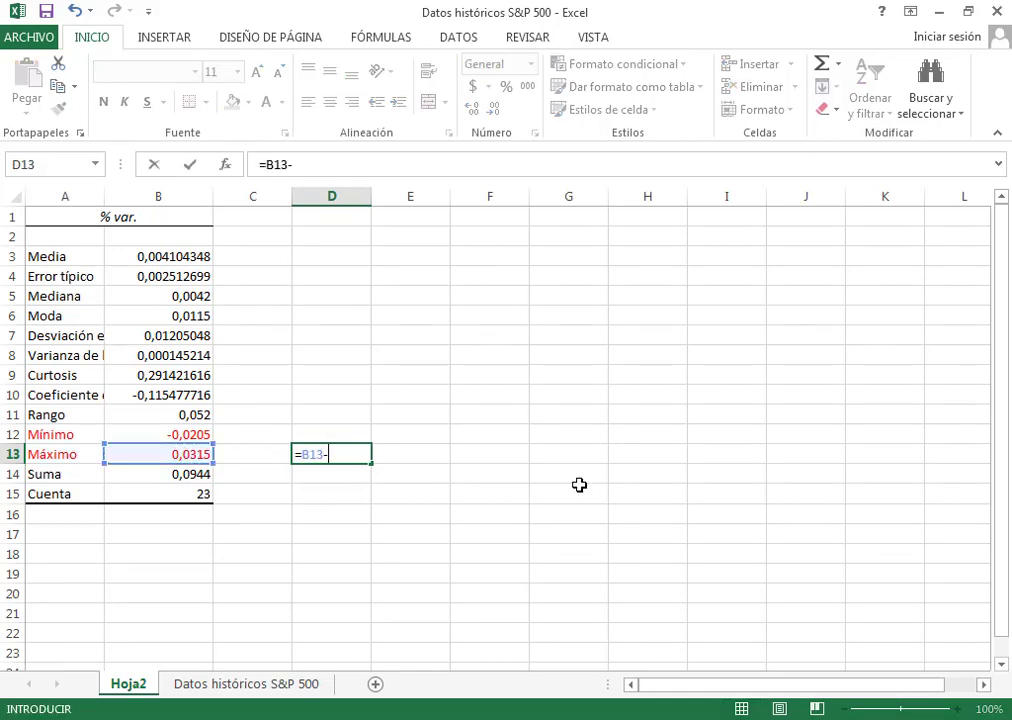
click(196, 435)
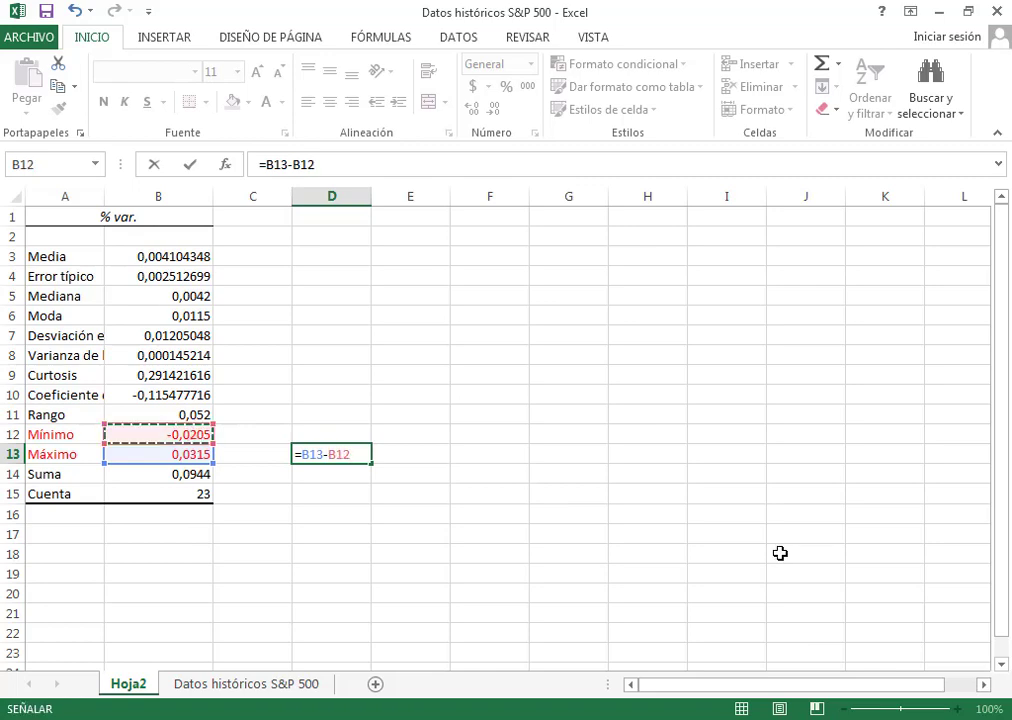
key(Return)
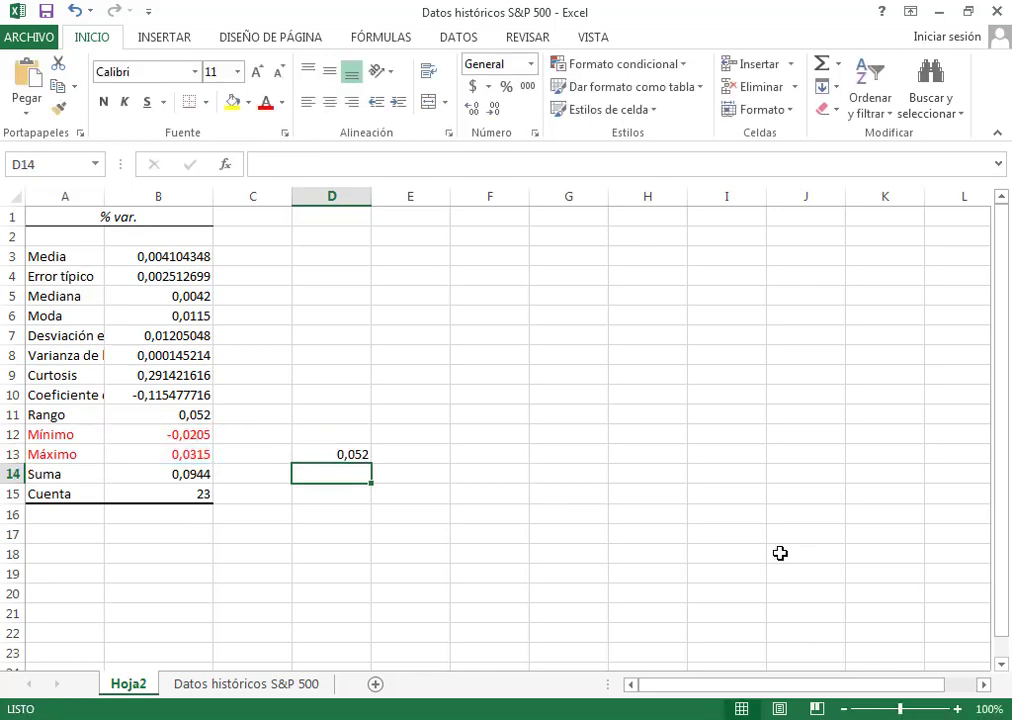
- Move the range calculation from D13 to F2 and label it RANGO in E2
click(333, 453)
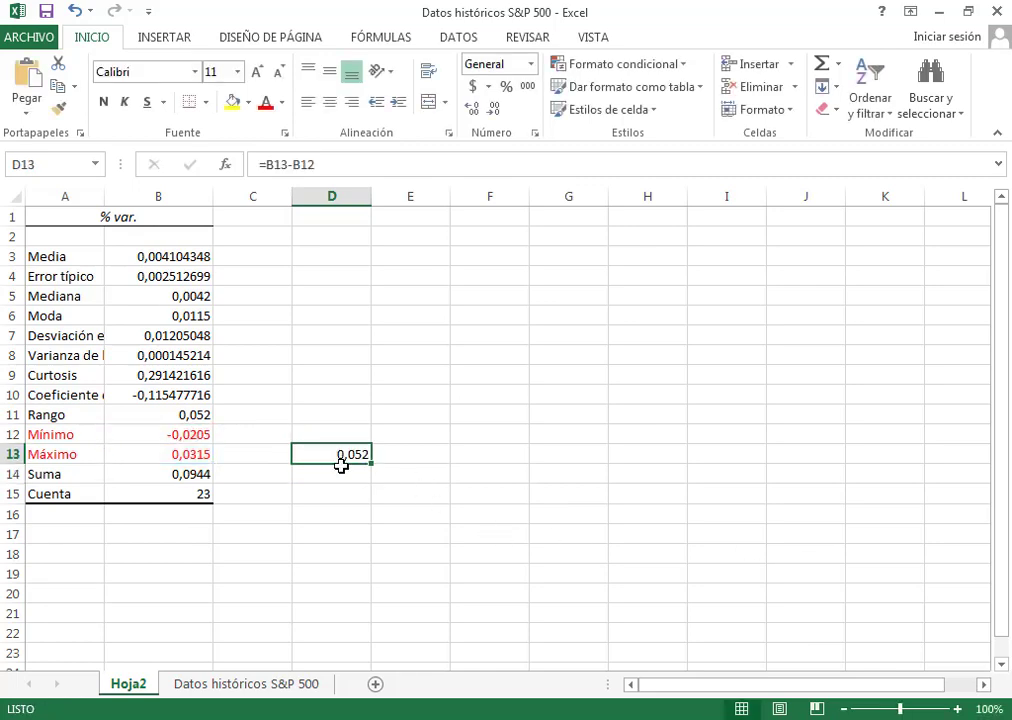
click(341, 468)
click(336, 456)
drag(337, 468, 474, 248)
click(437, 241)
text(RANGO)
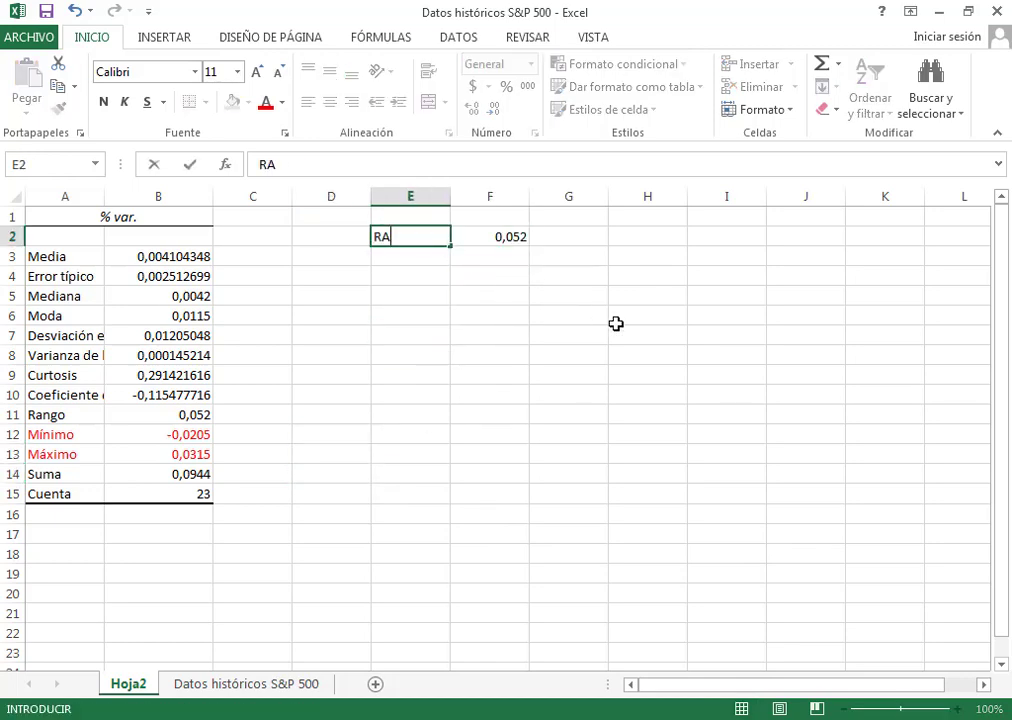
click(662, 317)
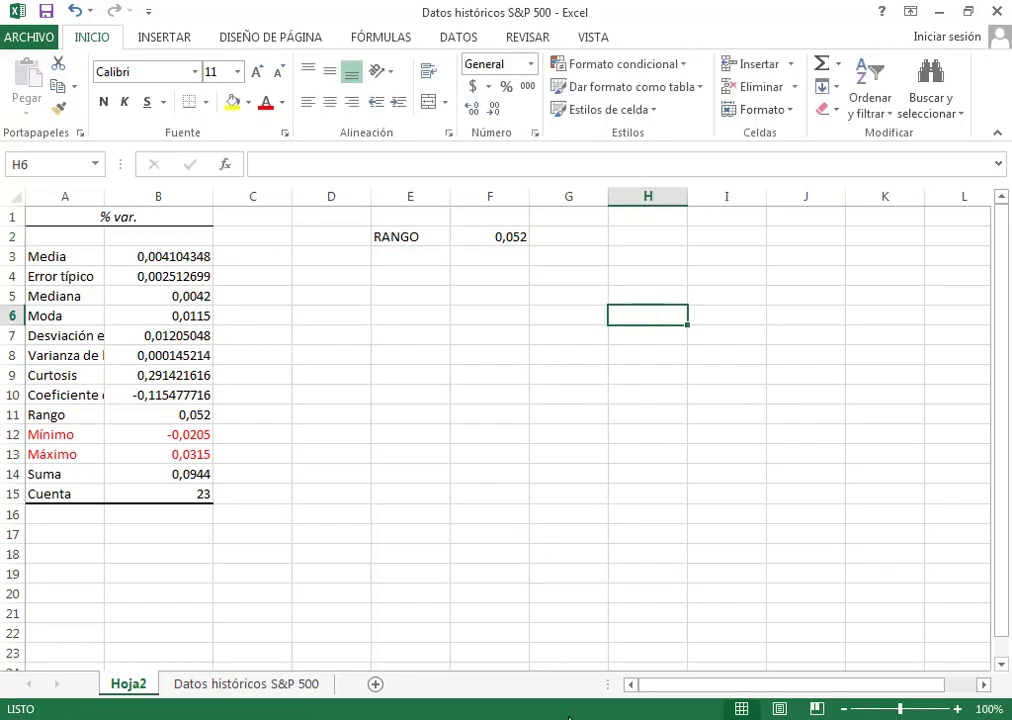
- Check the Sturges formula in the conceptos image in Windows Photo Viewer and enter =1+3,3*LOG10(B15) in cell F4 of the Excel statistics sheet
key(alt+Tab)
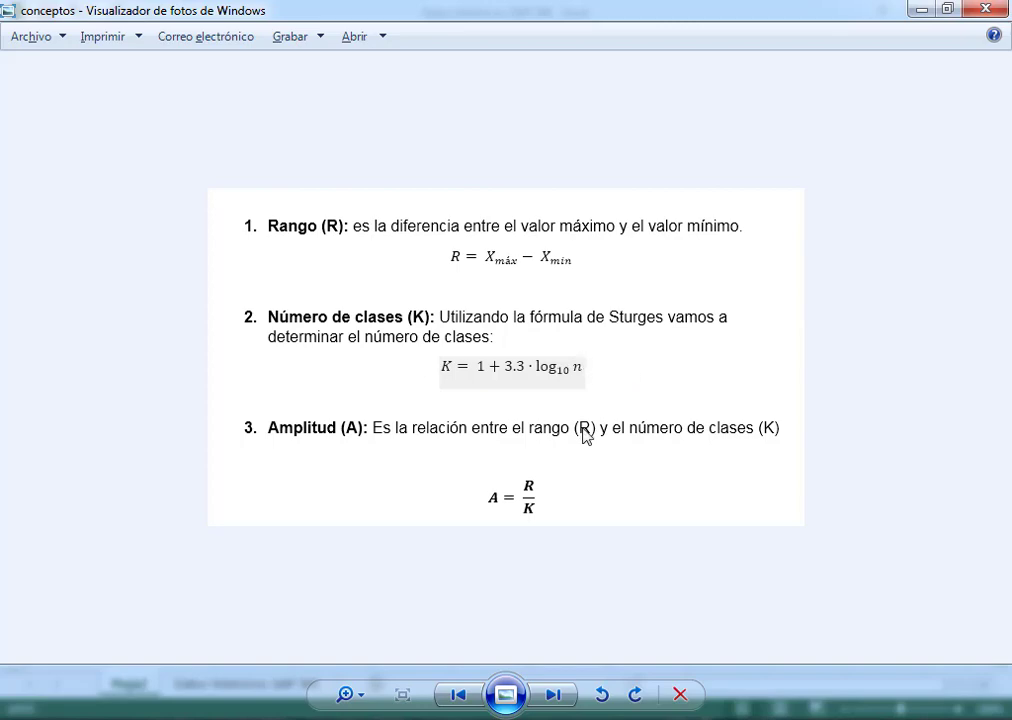
key(alt+Tab)
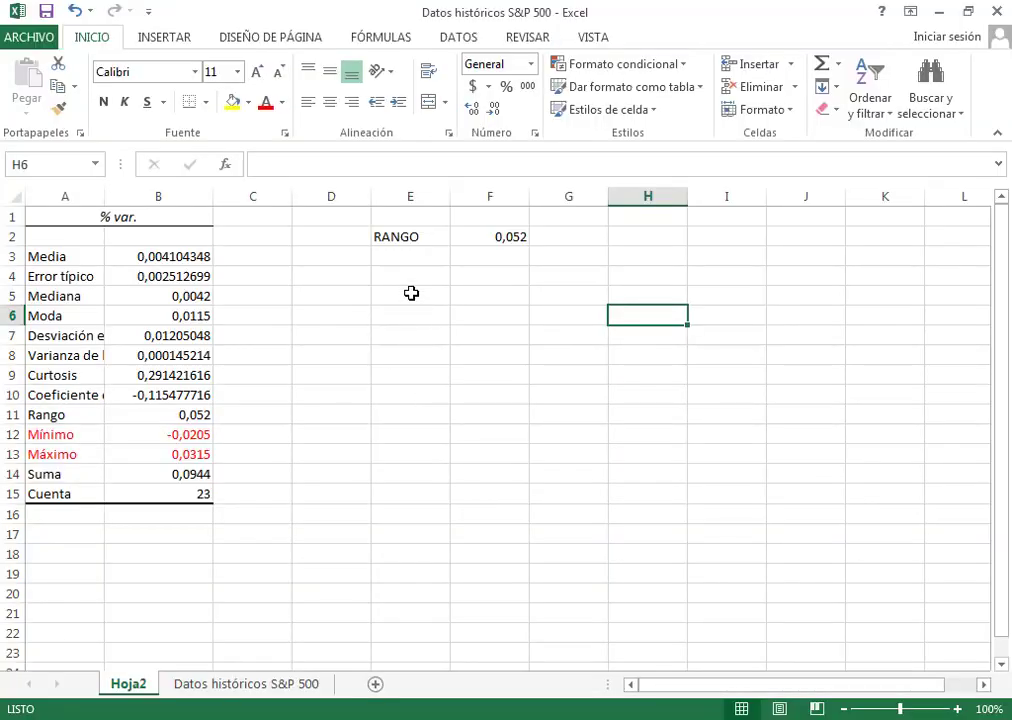
key(Left)
key(Left)
text(=)
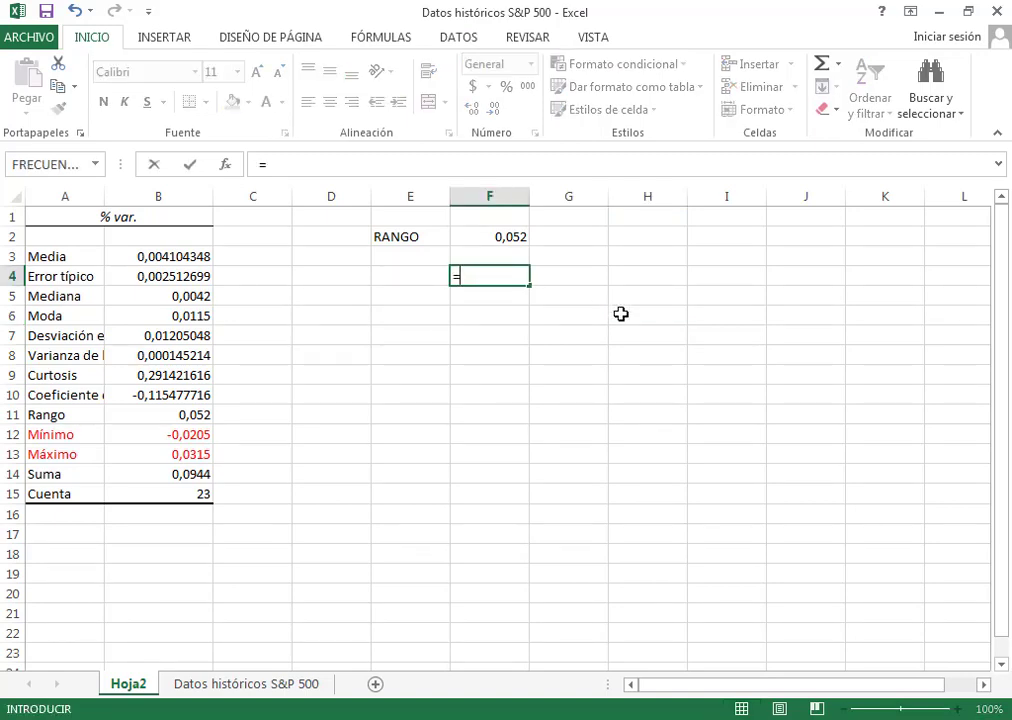
text(1+3,3)
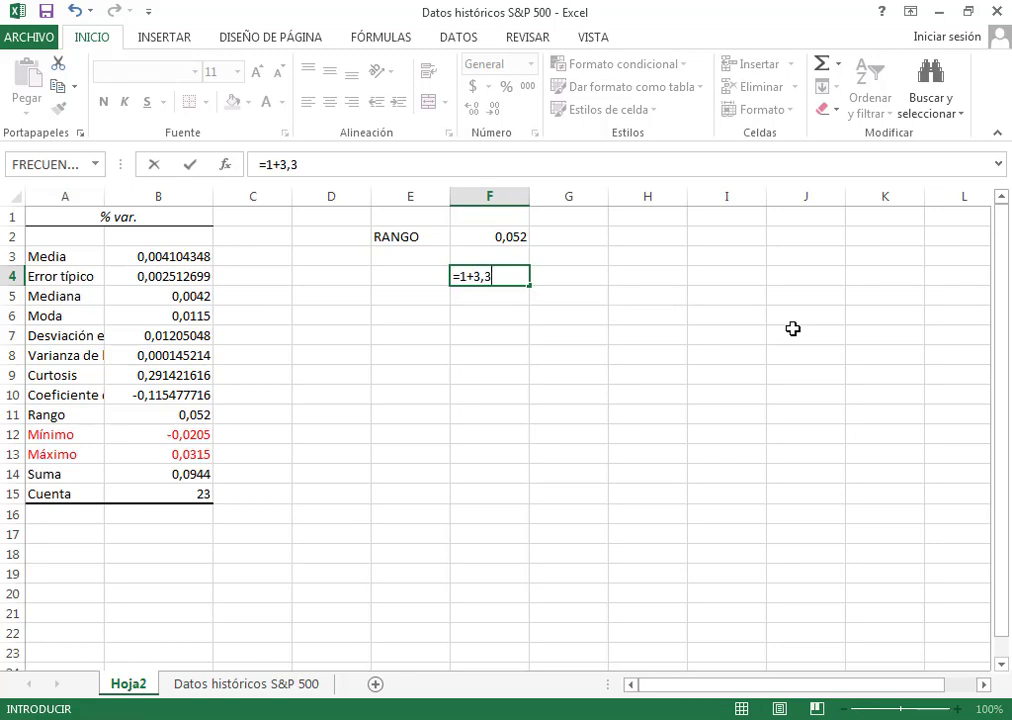
text(*LOG)
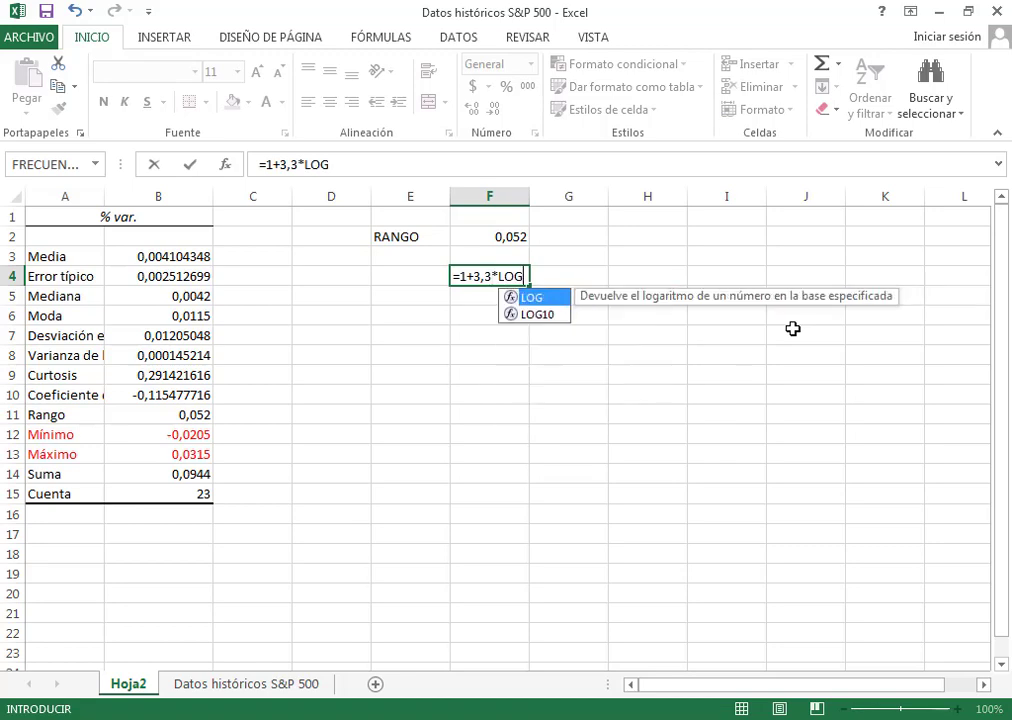
double_click(559, 318)
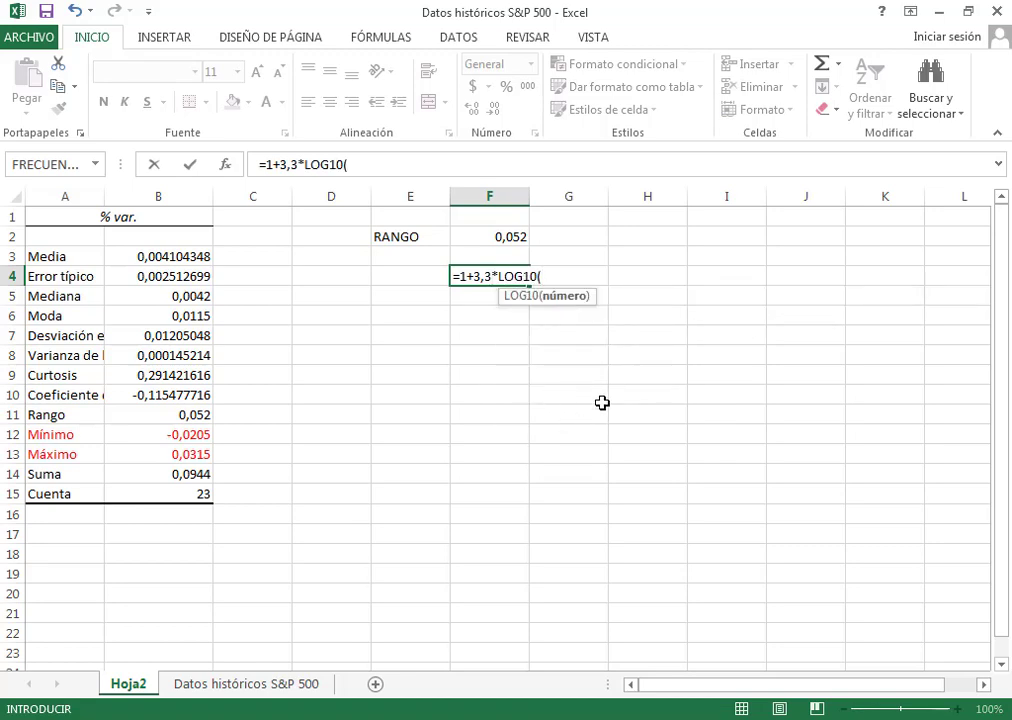
click(171, 495)
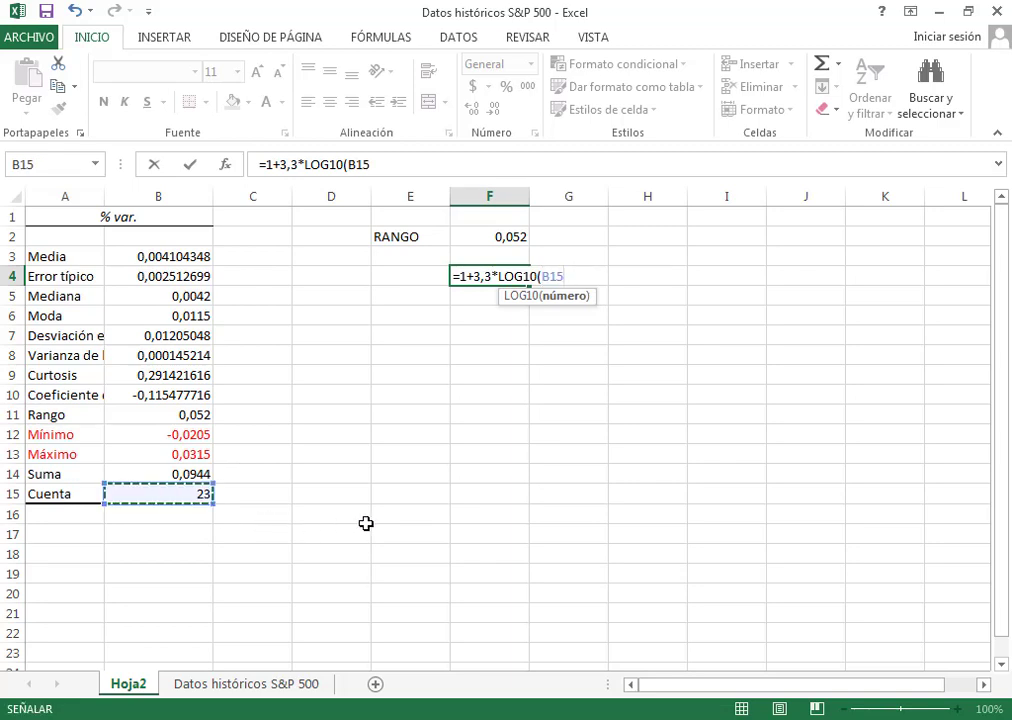
text())
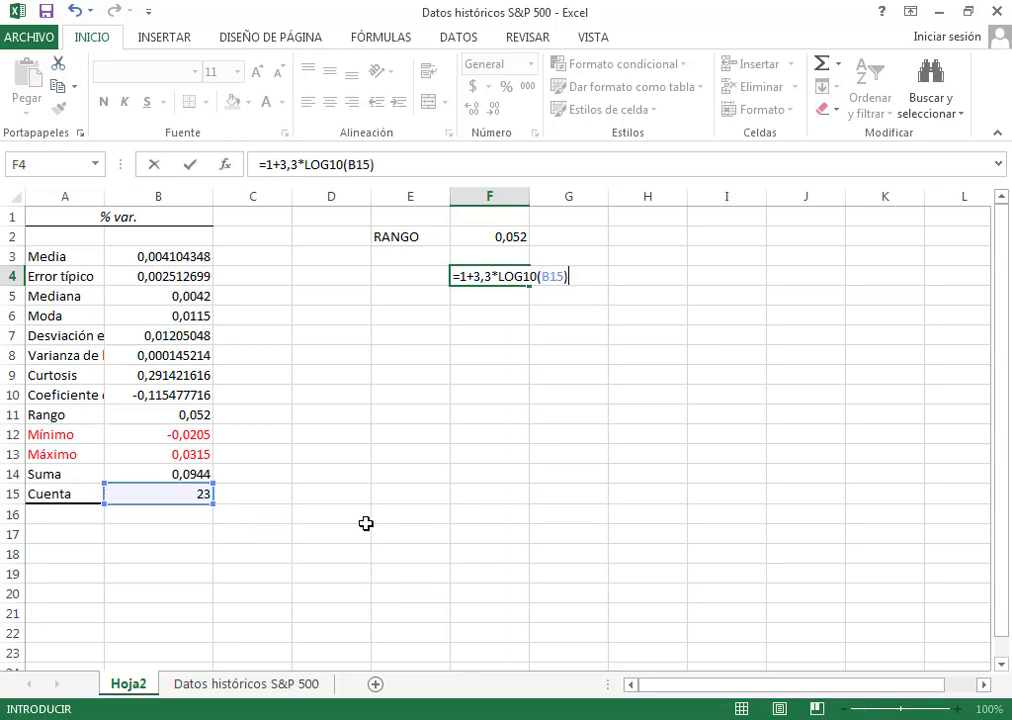
key(Return)
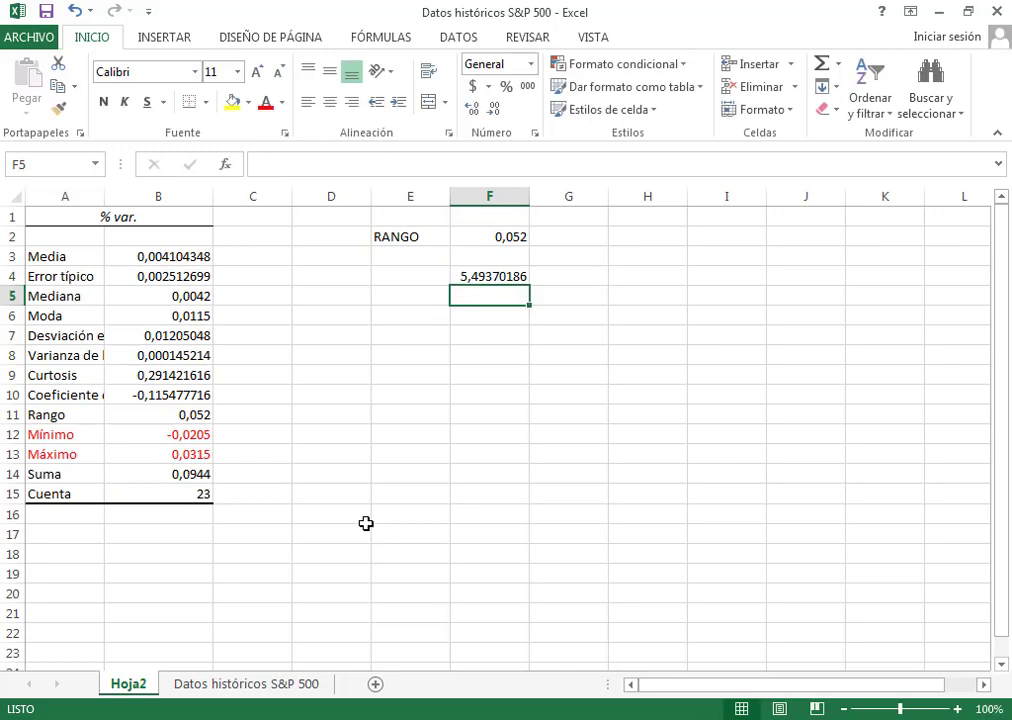
- Label cell E4 NUMERO DE CLASES and widen column E to fit the text
click(427, 276)
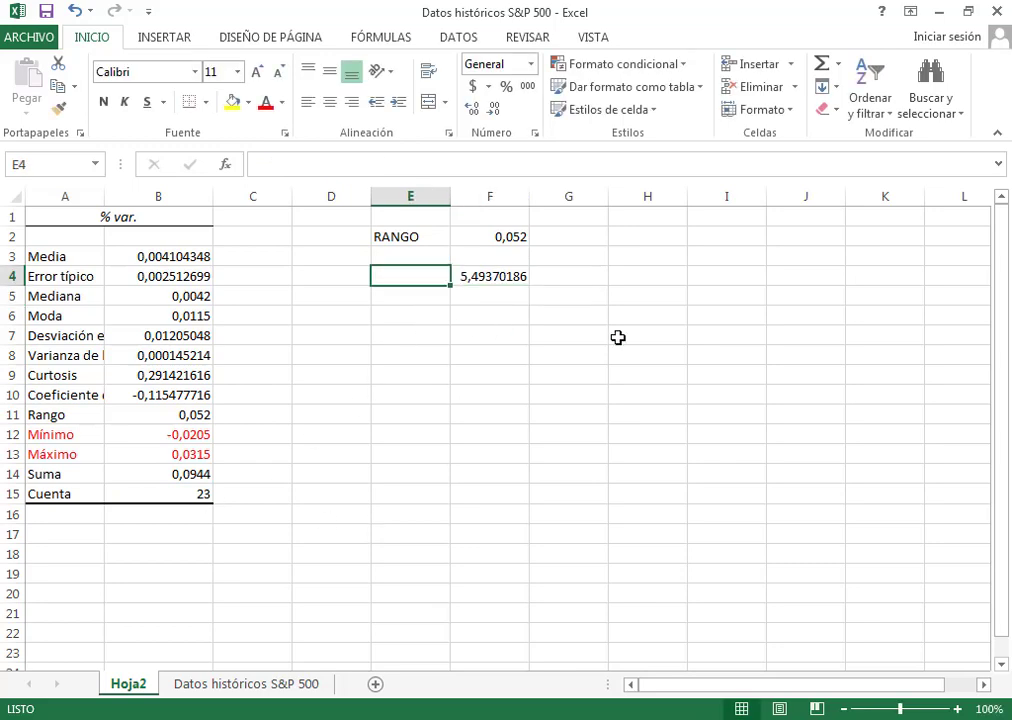
text(CLA)
key(BackSpace)
key(BackSpace)
key(BackSpace)
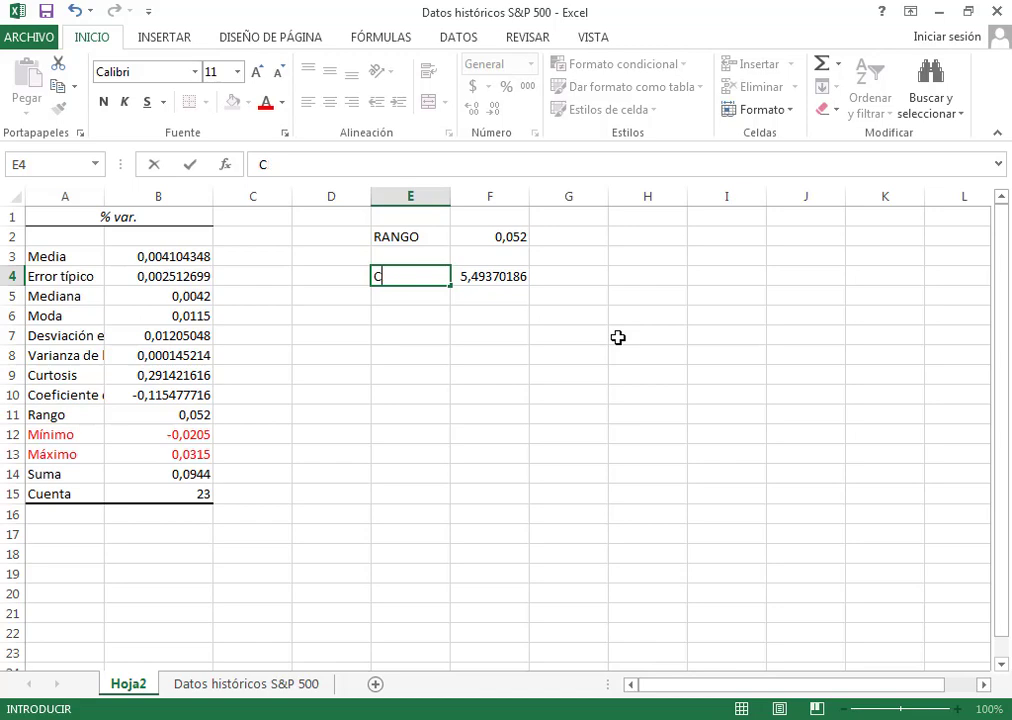
text(NUMERO DE CLASES)
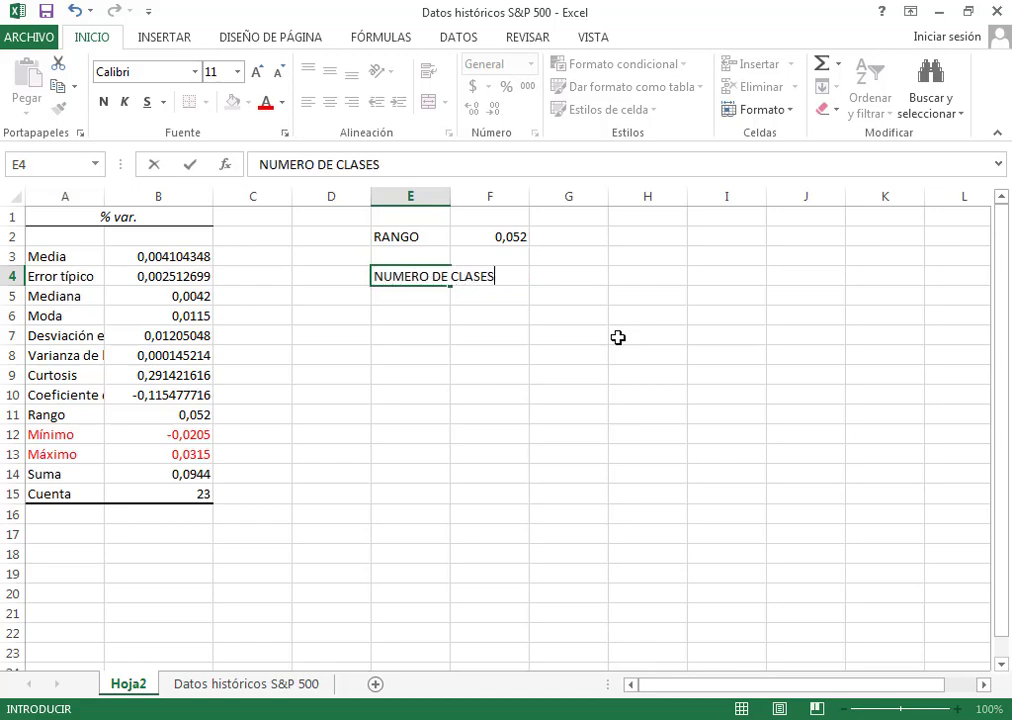
key(Return)
drag(450, 196, 514, 194)
- Reduce the displayed decimals of the number of classes in F4 to zero
click(583, 274)
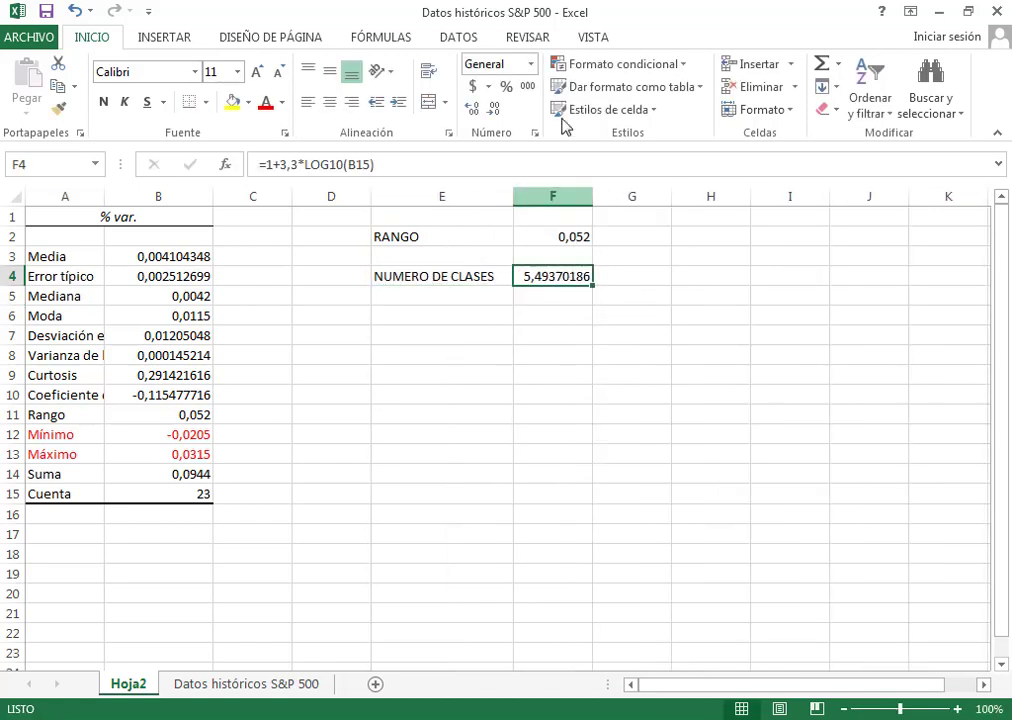
click(493, 112)
click(492, 110)
click(492, 110)
click(492, 110)
click(492, 110)
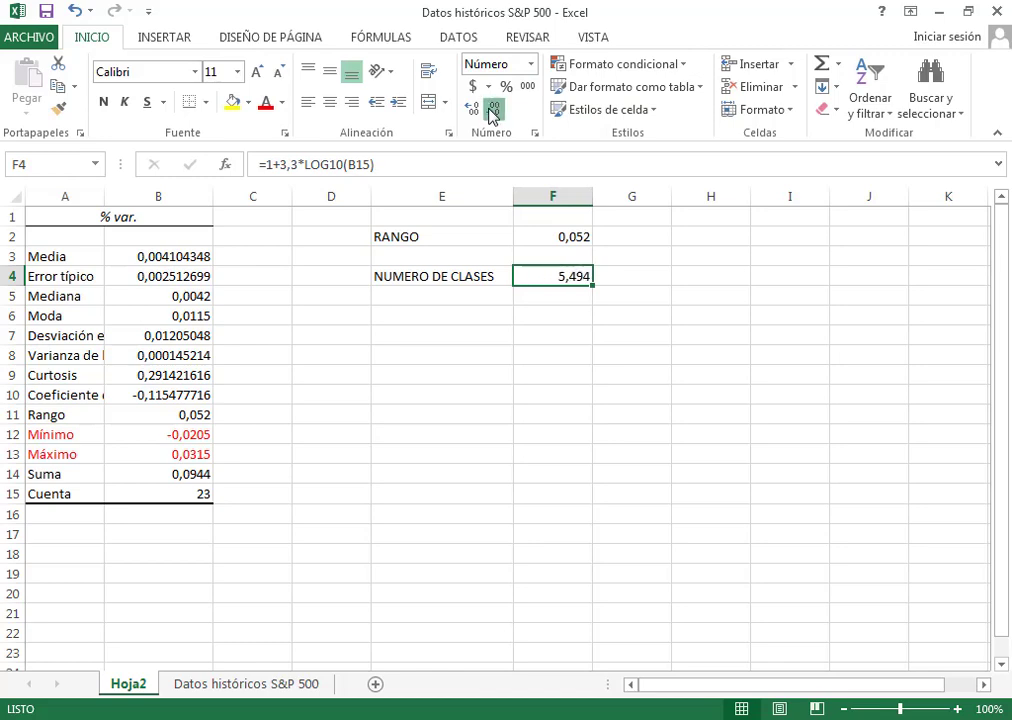
click(492, 110)
click(492, 110)
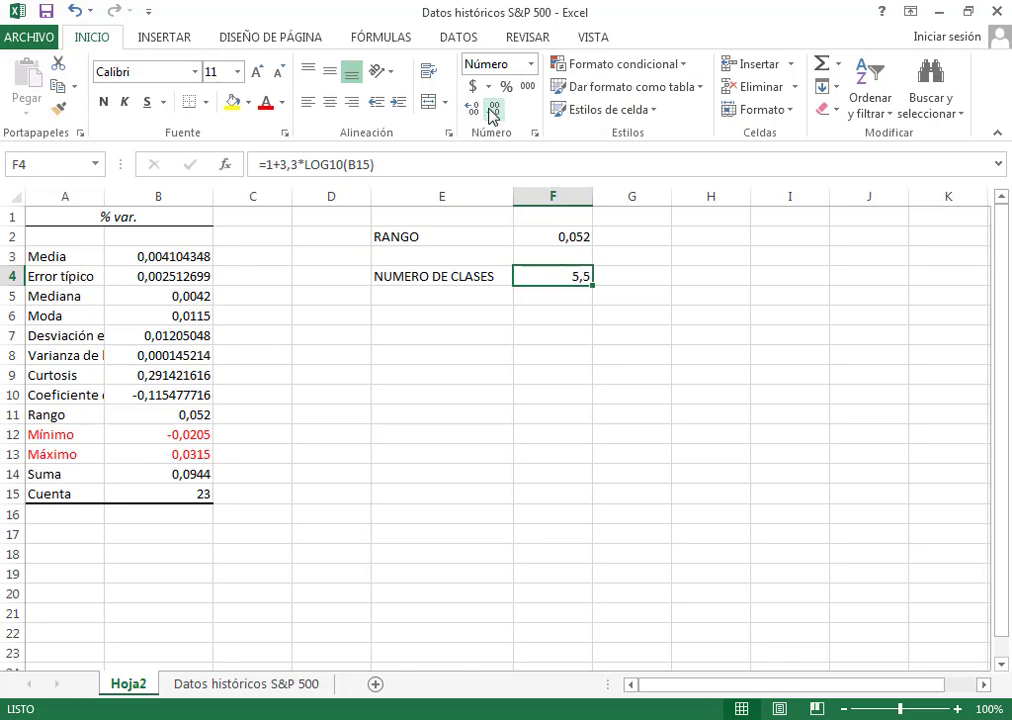
click(599, 287)
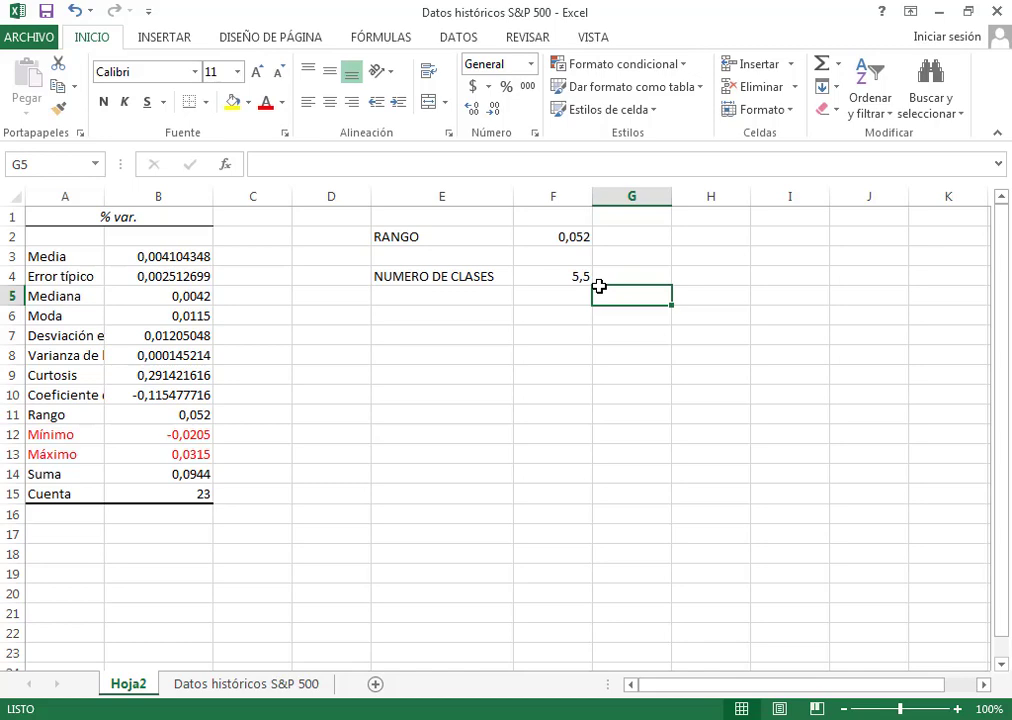
click(578, 275)
click(492, 110)
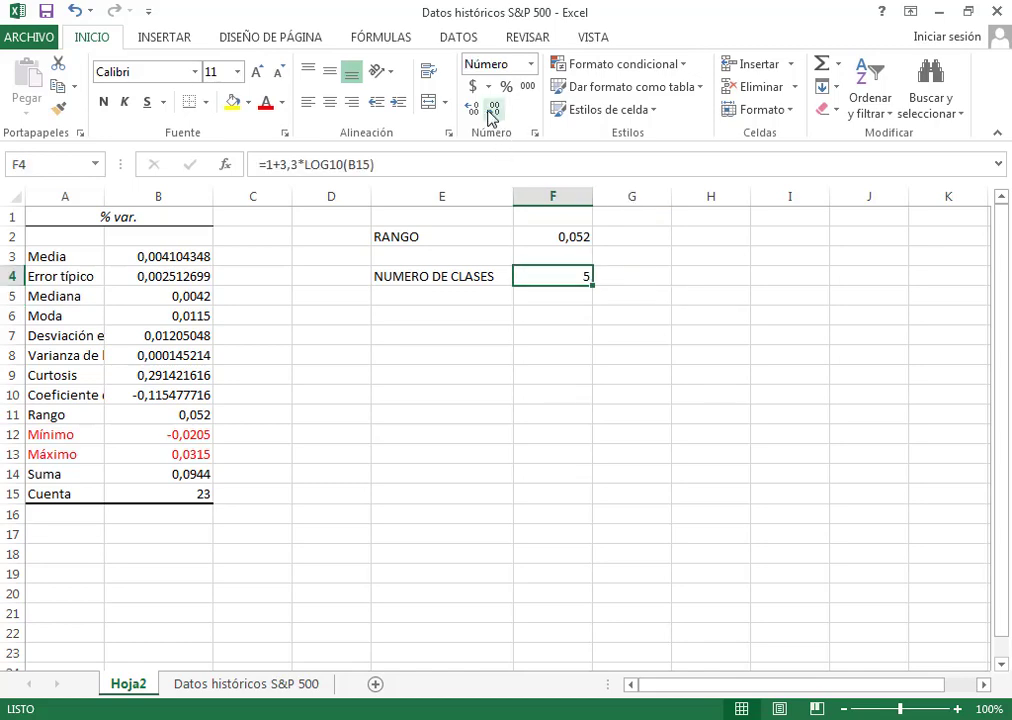
click(492, 112)
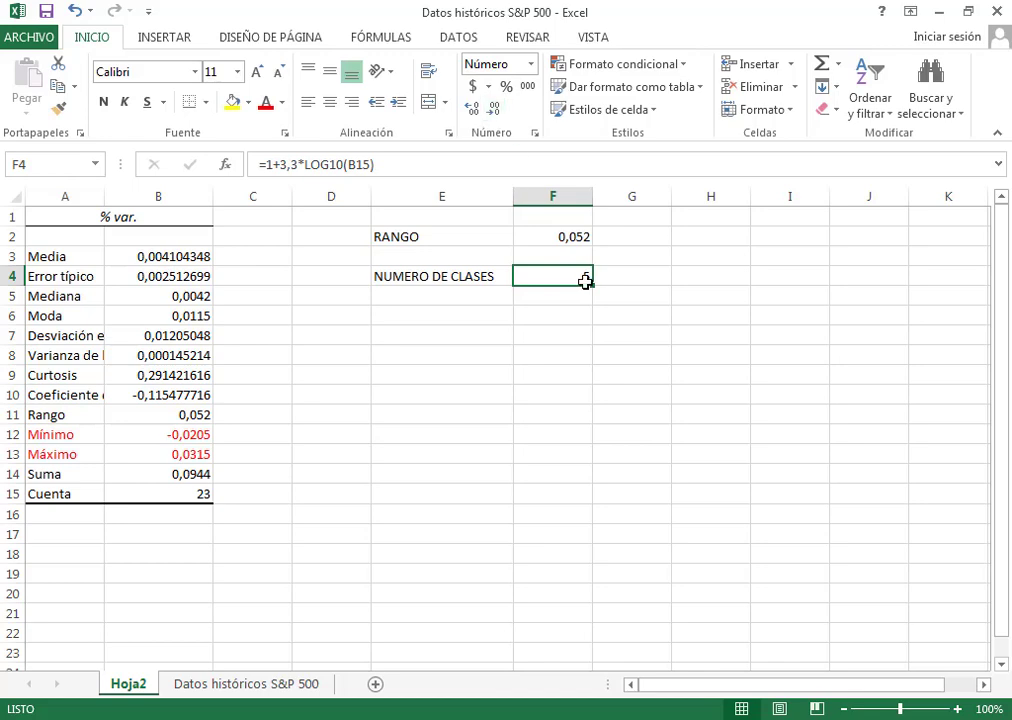
click(605, 297)
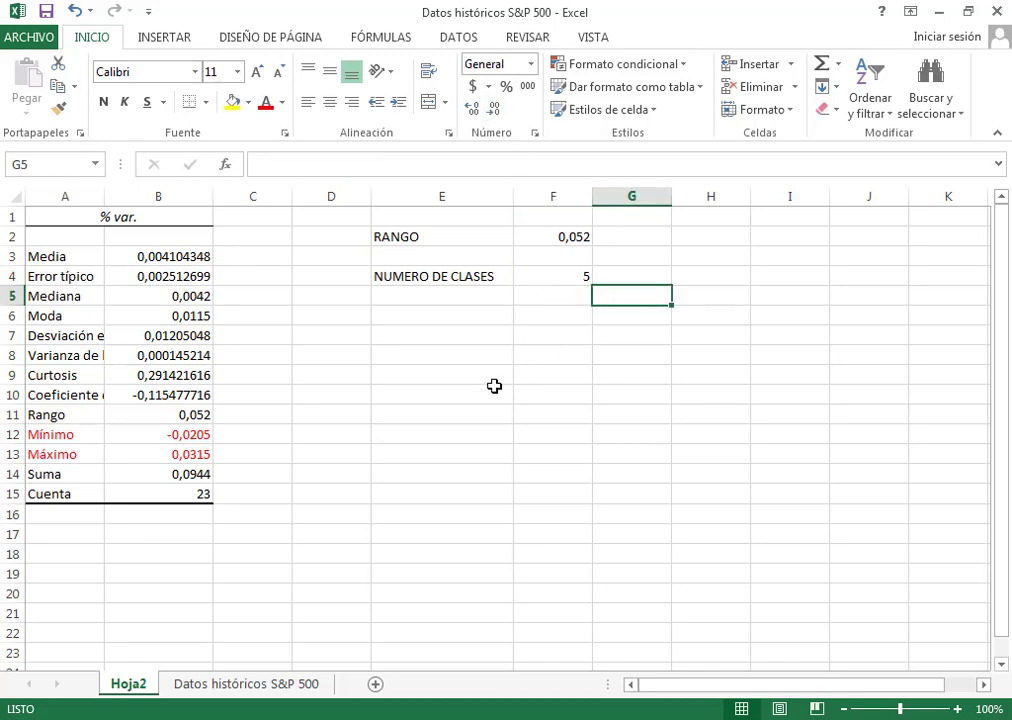
- Enter the heading CLASES in E8 and the first class number 1 in E9
click(454, 353)
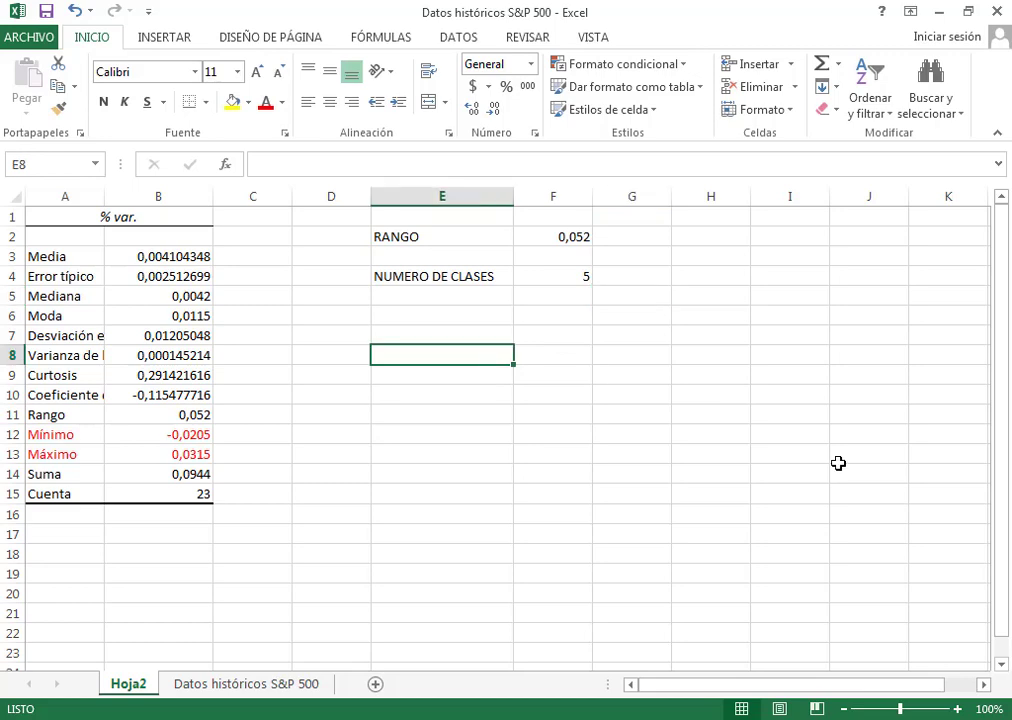
text(CLASE)
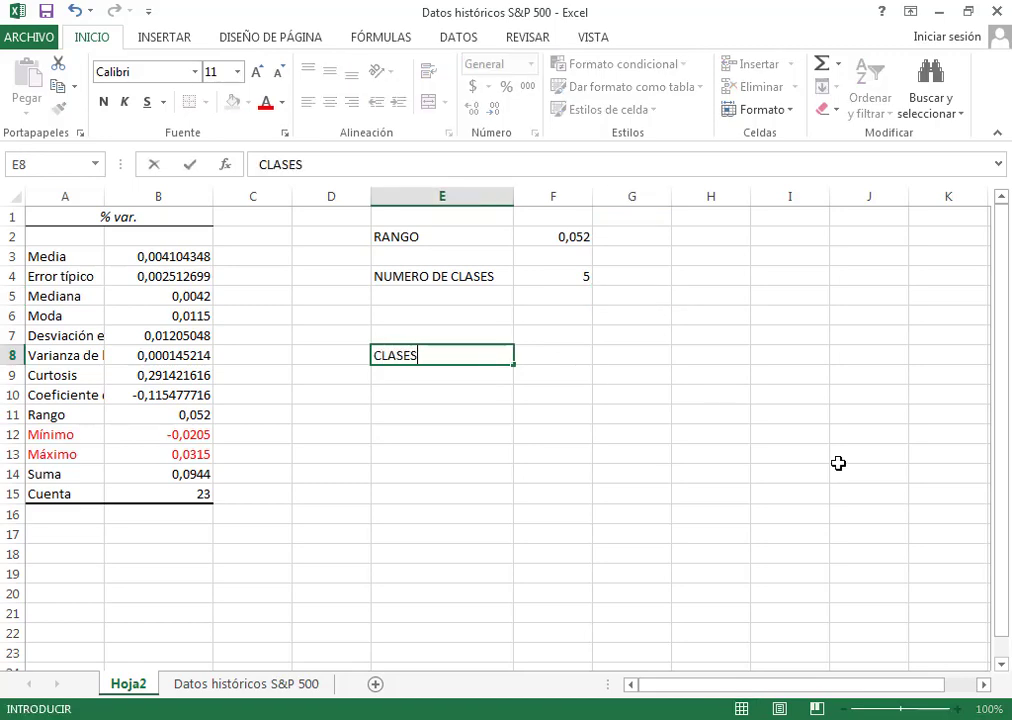
text(S)
key(Return)
text(1)
key(Return)
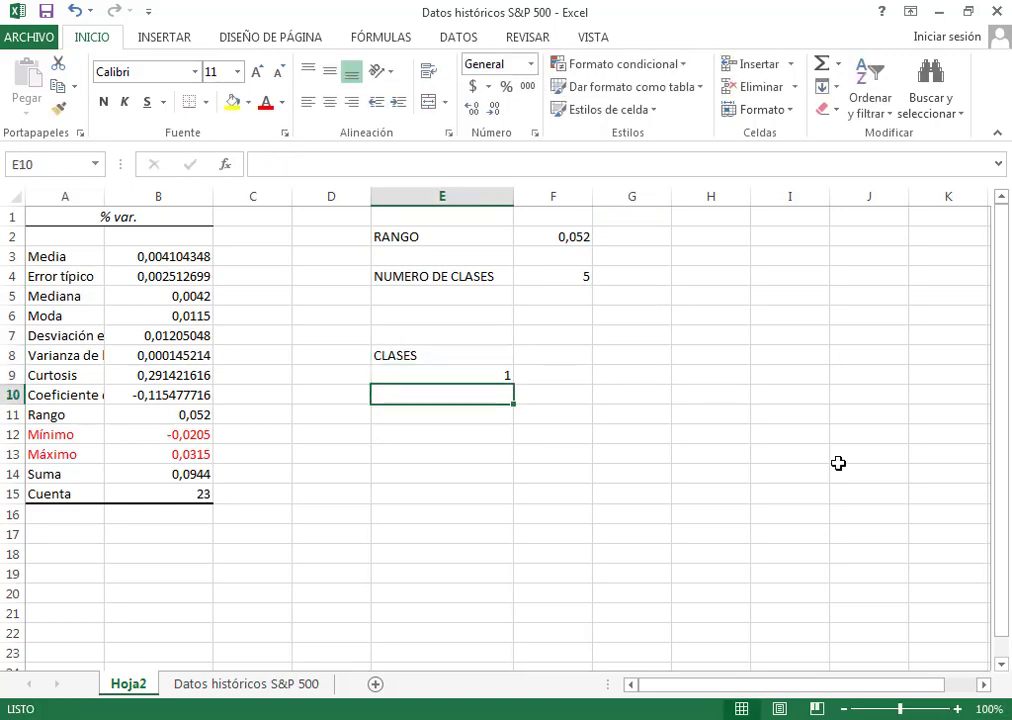
- Fill the class numbers as a series from 1 to 5 in E9:E13, clear any extra rows and centre the numbers
click(506, 377)
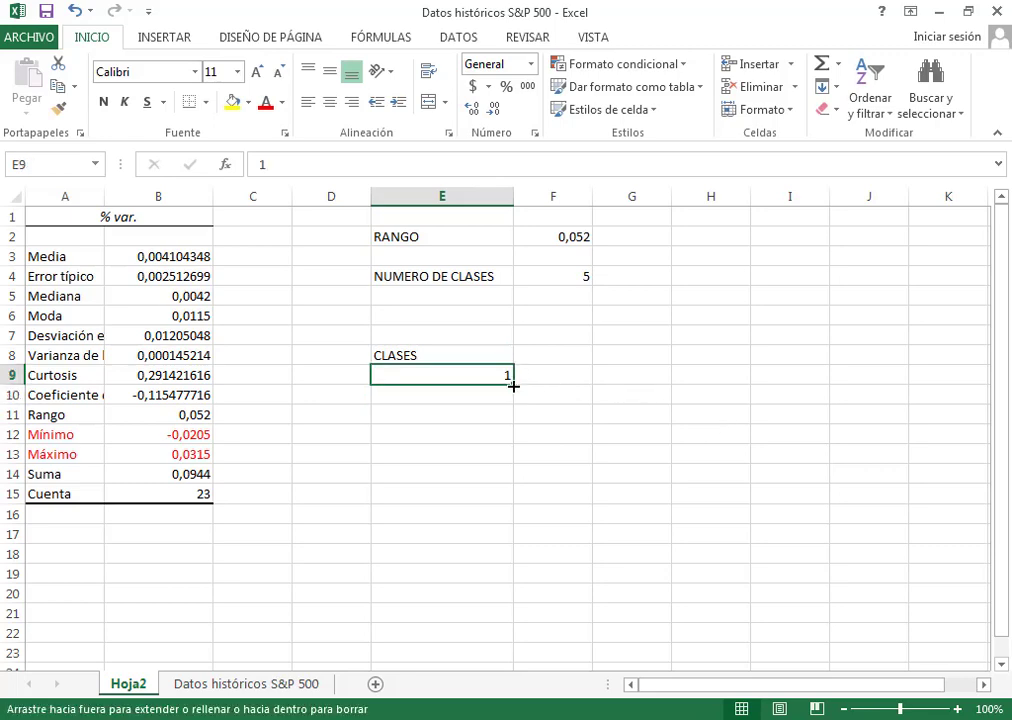
drag(513, 386, 500, 514)
click(524, 517)
click(577, 567)
key(Delete)
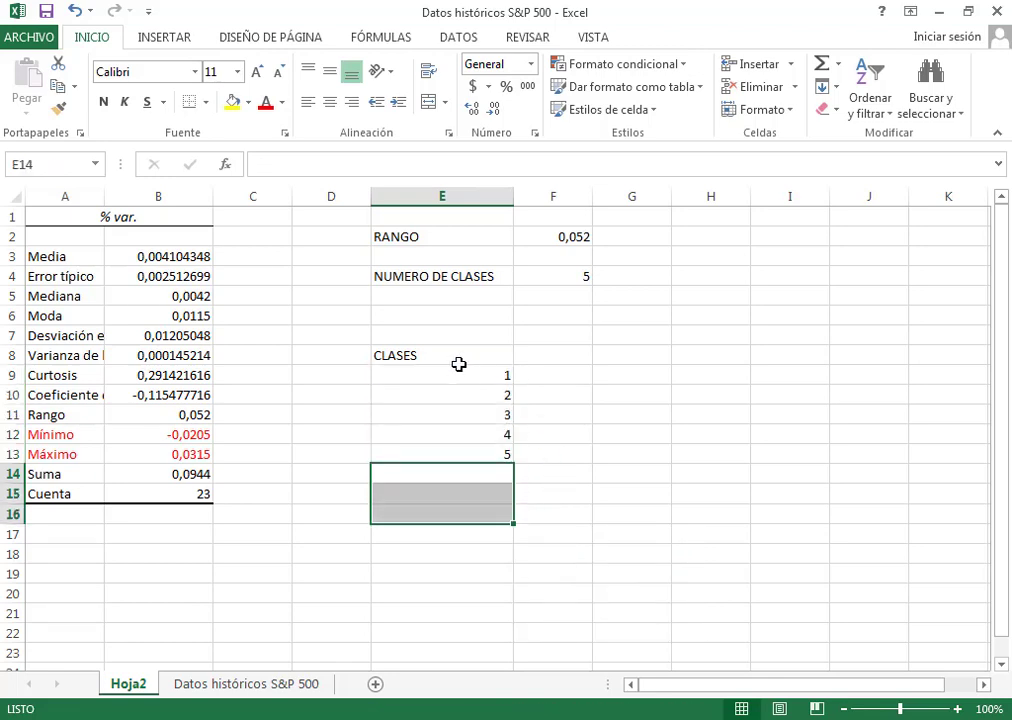
drag(459, 368, 465, 460)
click(330, 103)
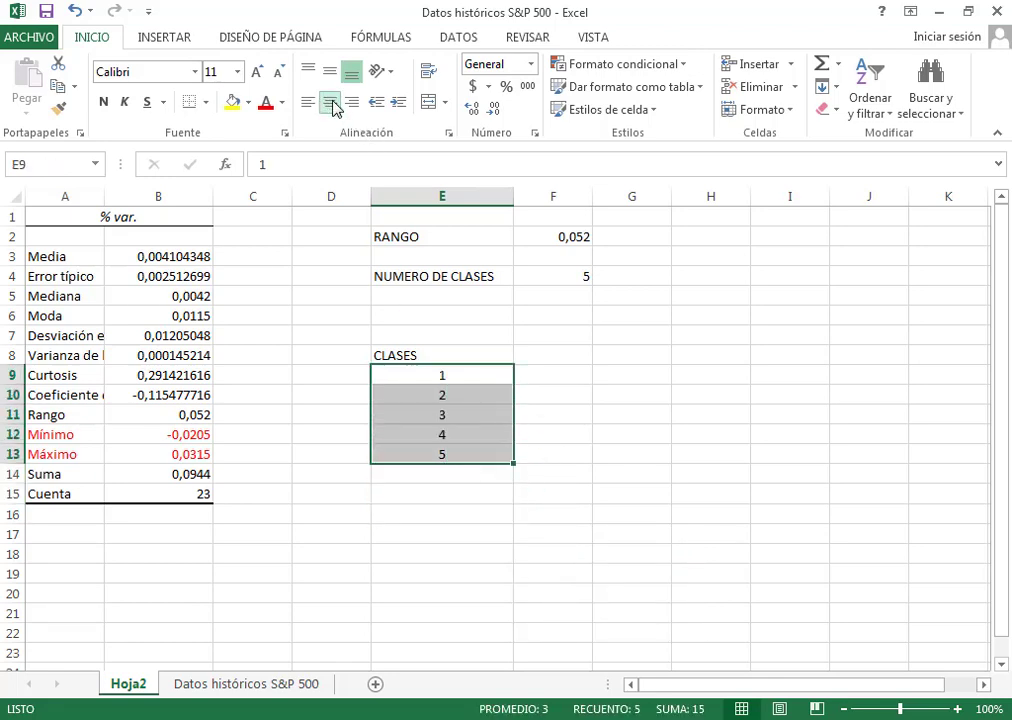
- Enter the heading INTERVALOS DE CLASE in F8 beside the CLASES heading
click(542, 355)
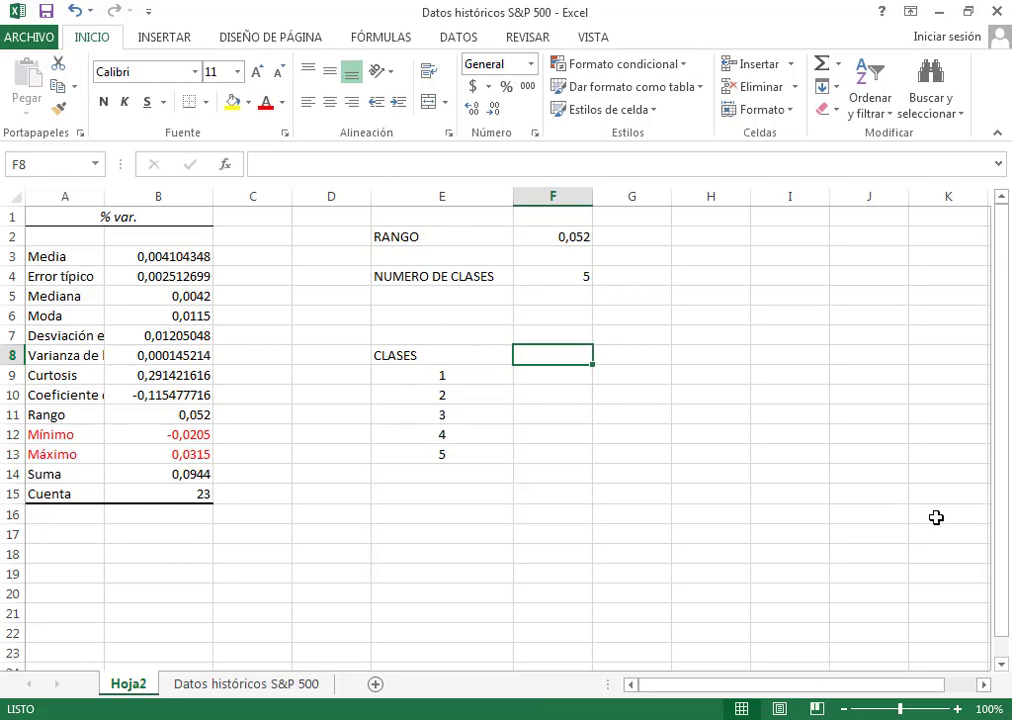
text(INTERVALOS DE )
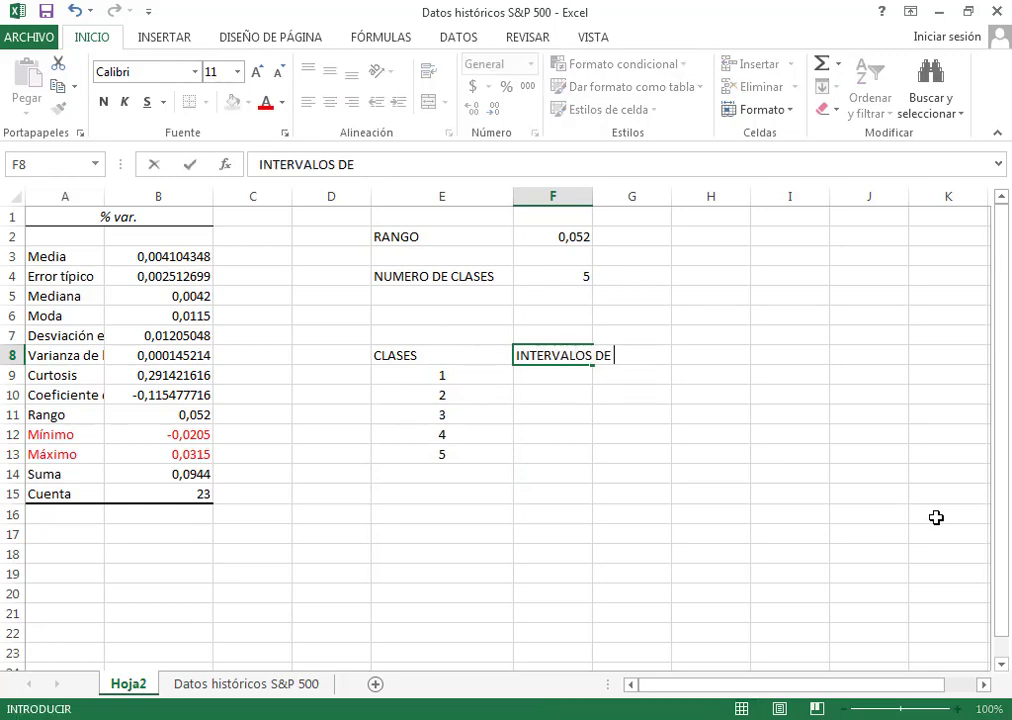
text(CLASE)
key(Return)
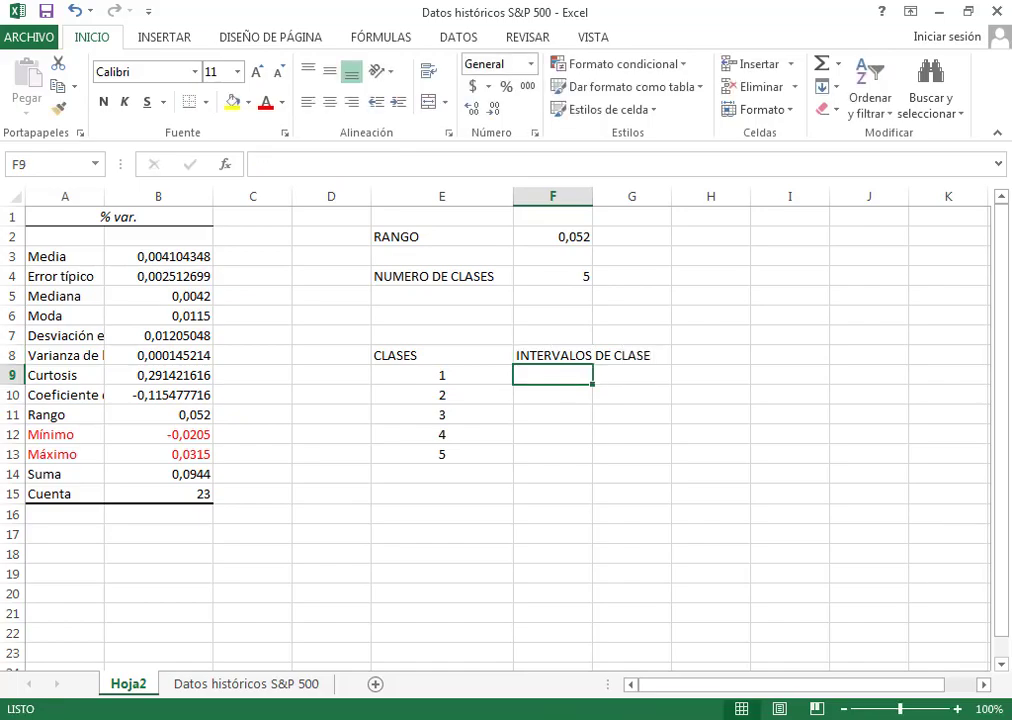
- Check the amplitude formula in the conceptos image in Windows Photo Viewer and label cell H2 of the Excel sheet INTERVALO DE CLASE
key(alt+Tab)
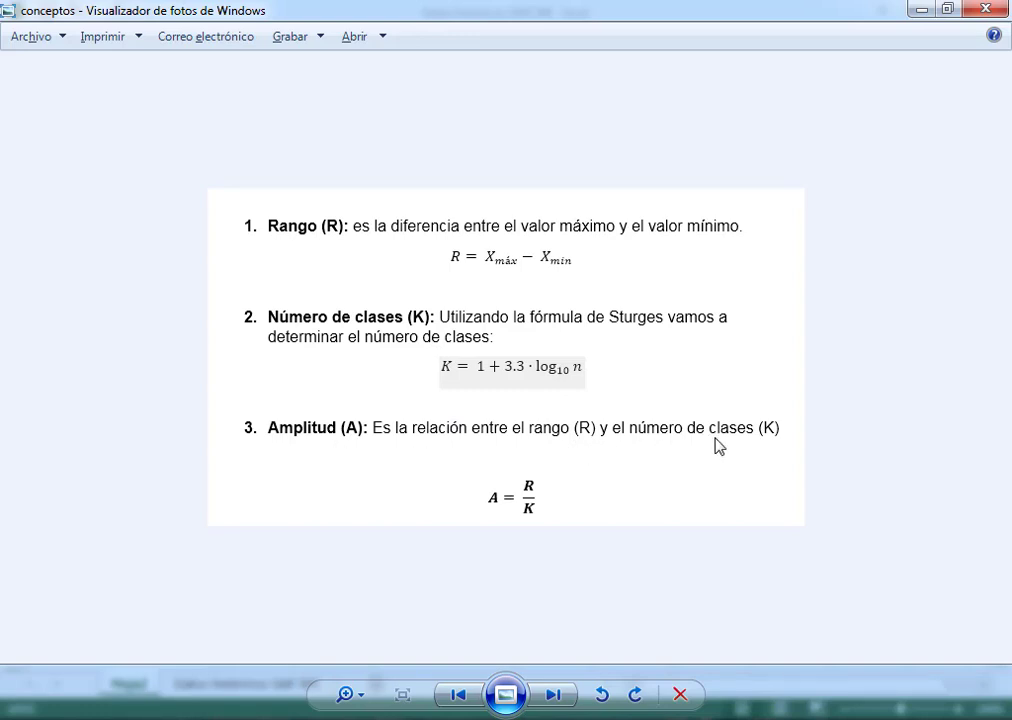
key(alt+Tab)
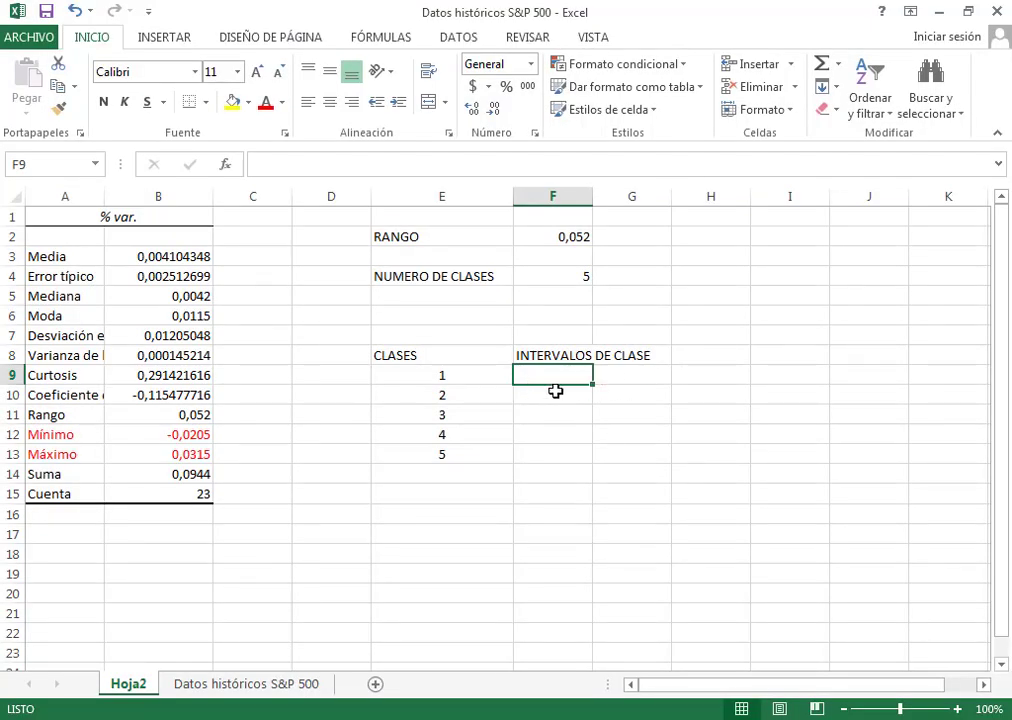
click(563, 312)
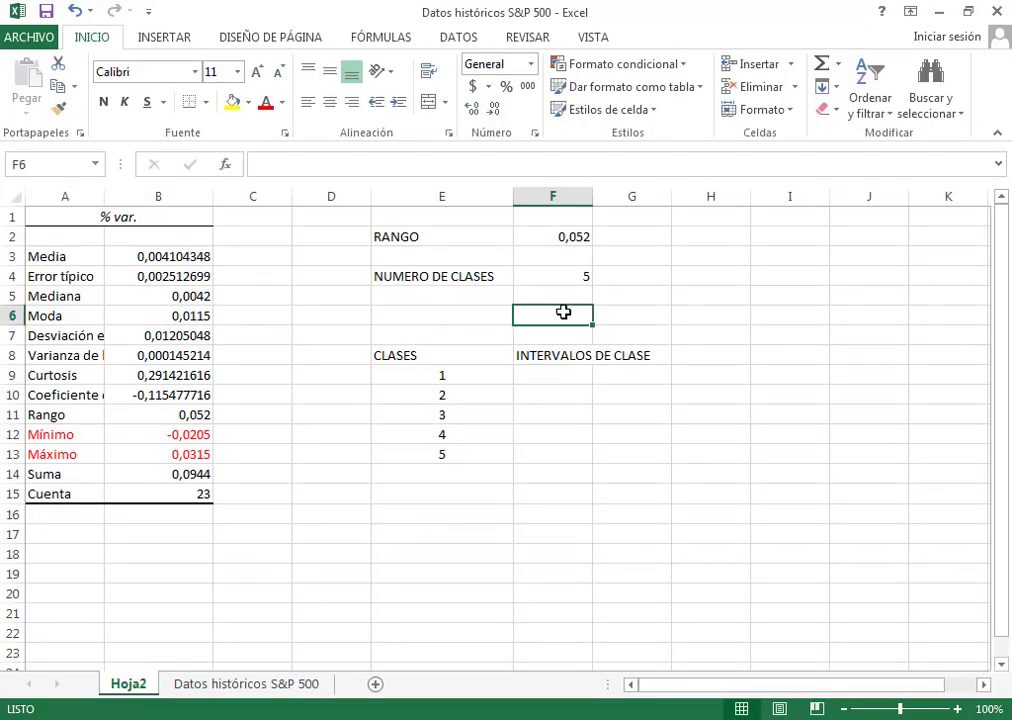
click(709, 236)
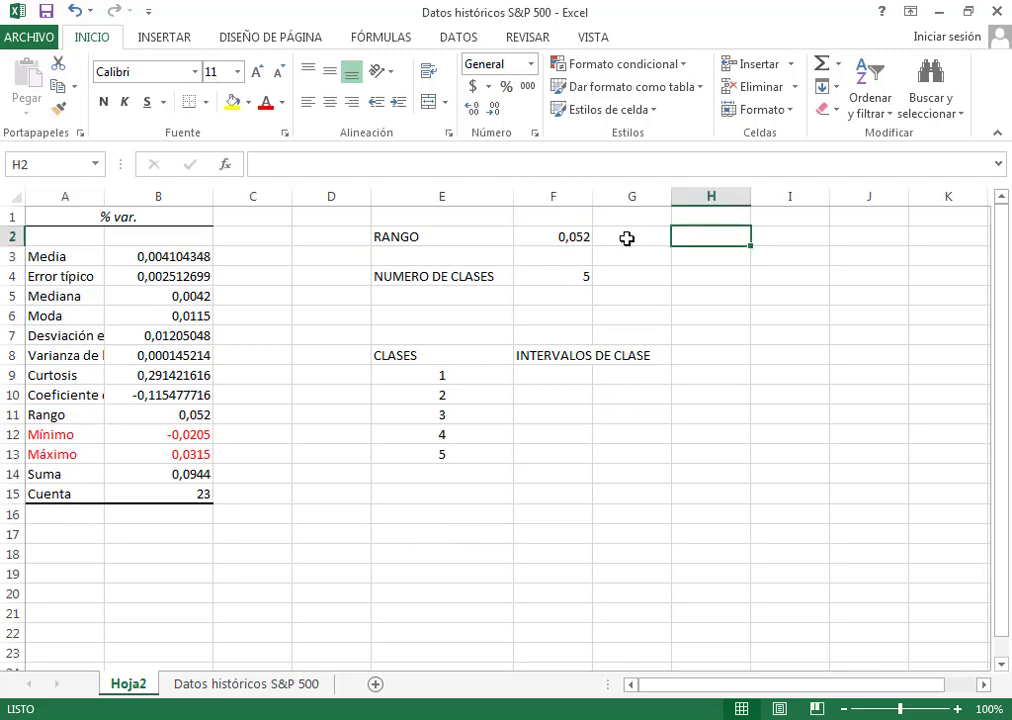
text(INTERVALO D)
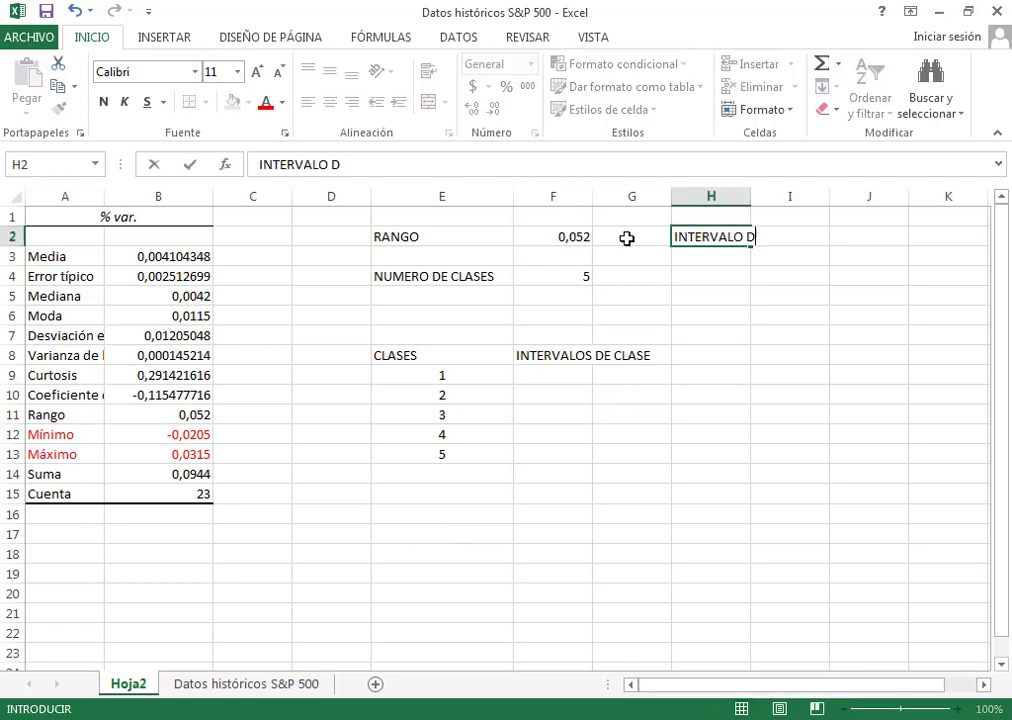
text(E CALLASE)
key(Return)
- Calculate the class width in J2 as the range divided by the number of classes with =F2/F4
click(858, 238)
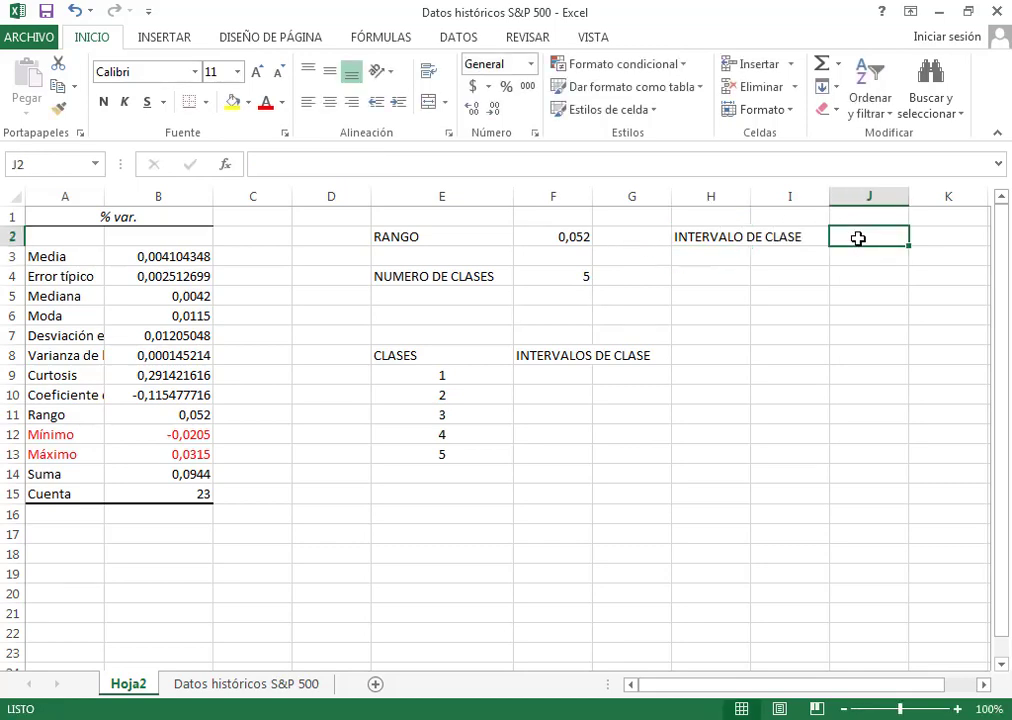
text(=)
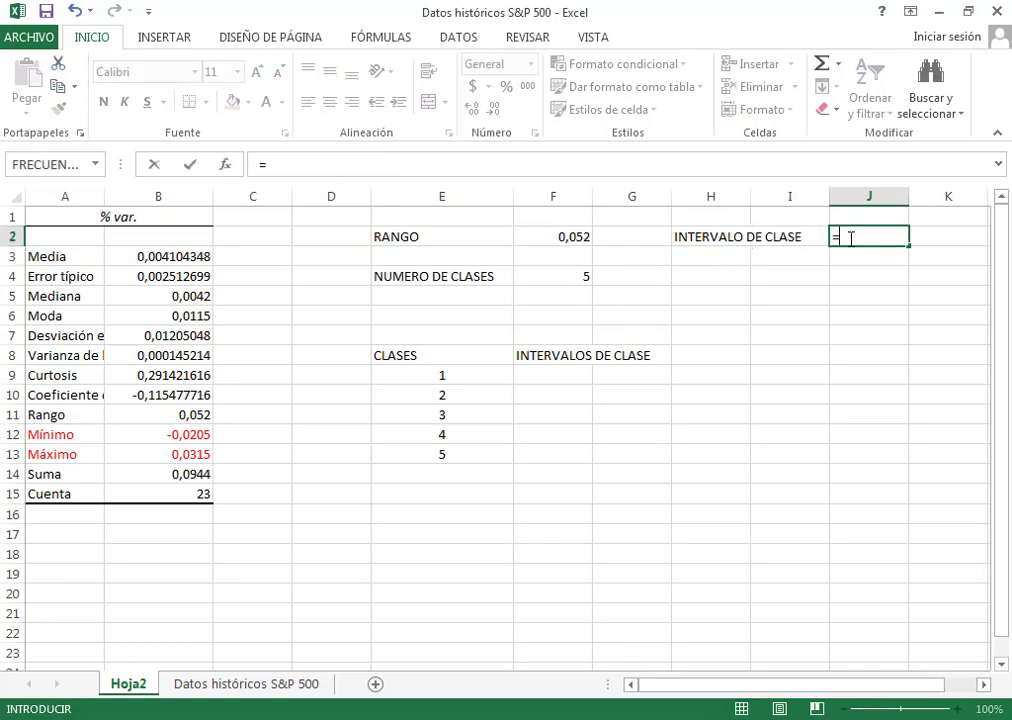
click(577, 238)
text(/)
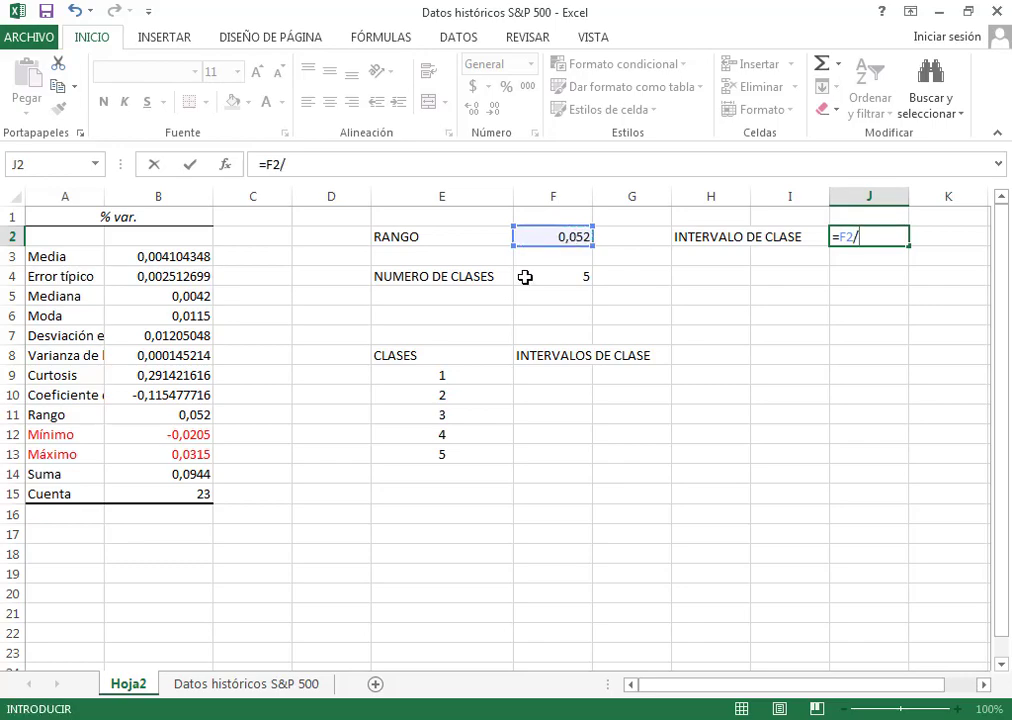
click(553, 280)
key(Return)
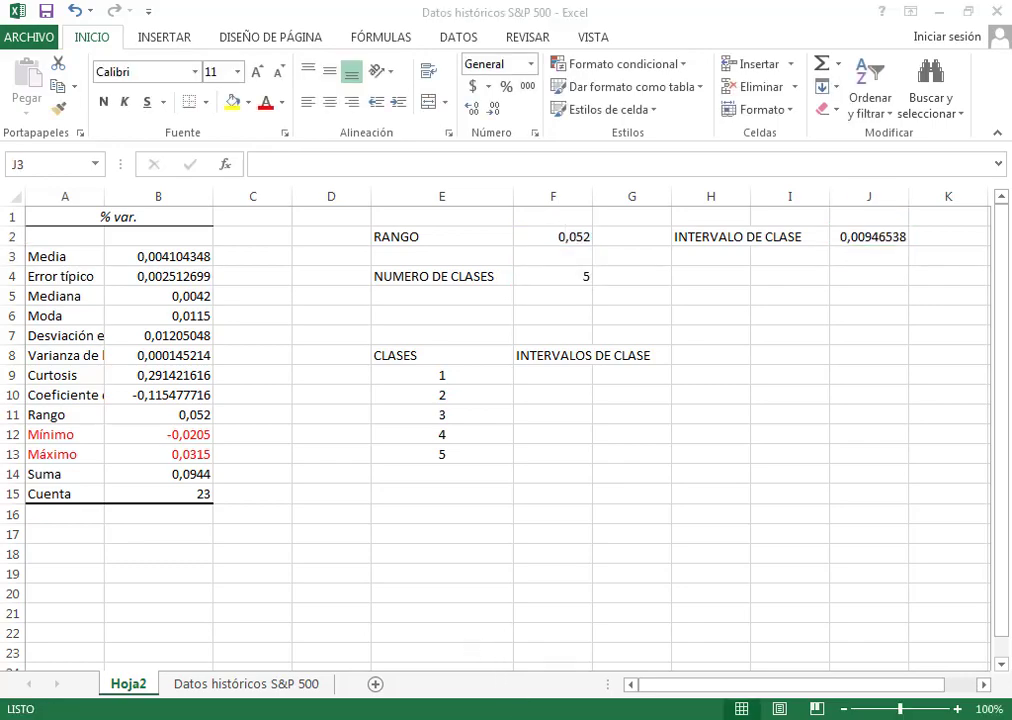
- Review the amplitude formula in the conceptos image in Windows Photo Viewer, and return to cell J2 in the Excel sheet
key(alt+Tab)
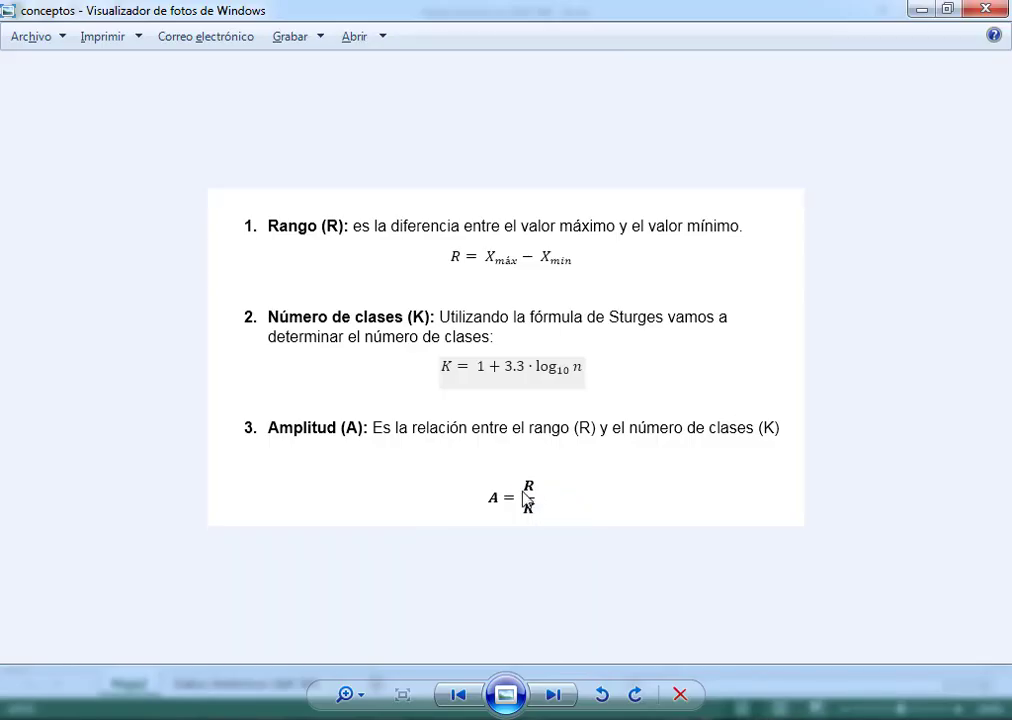
click(452, 708)
click(866, 237)
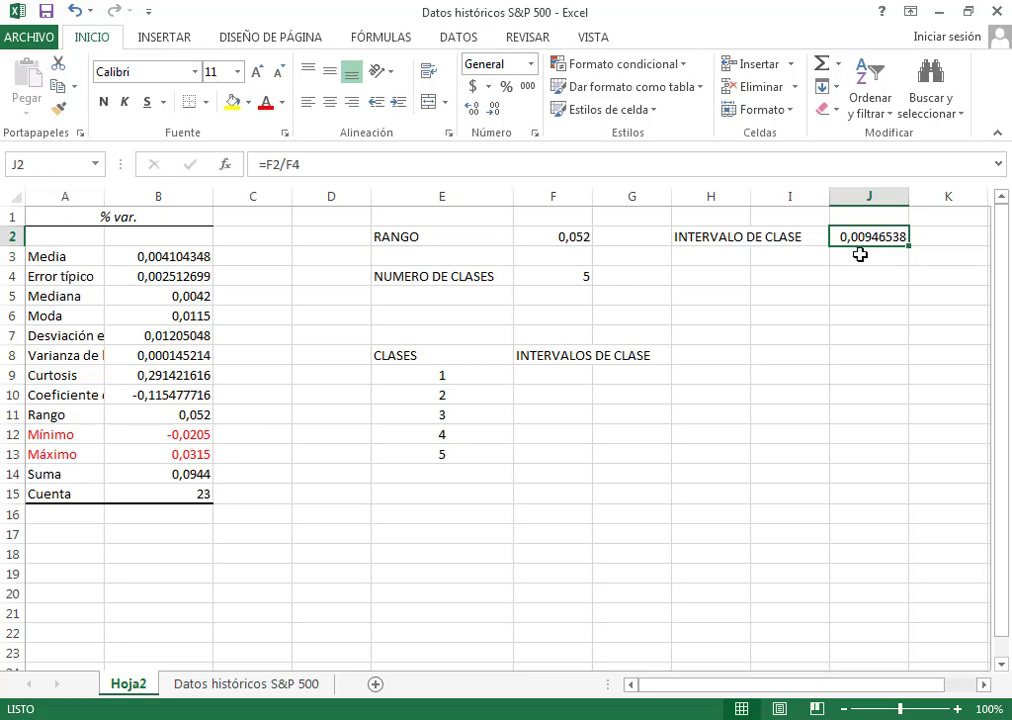
- Widen column F so that the INTERVALOS DE CLASE heading fits inside it
click(544, 374)
click(545, 396)
click(548, 415)
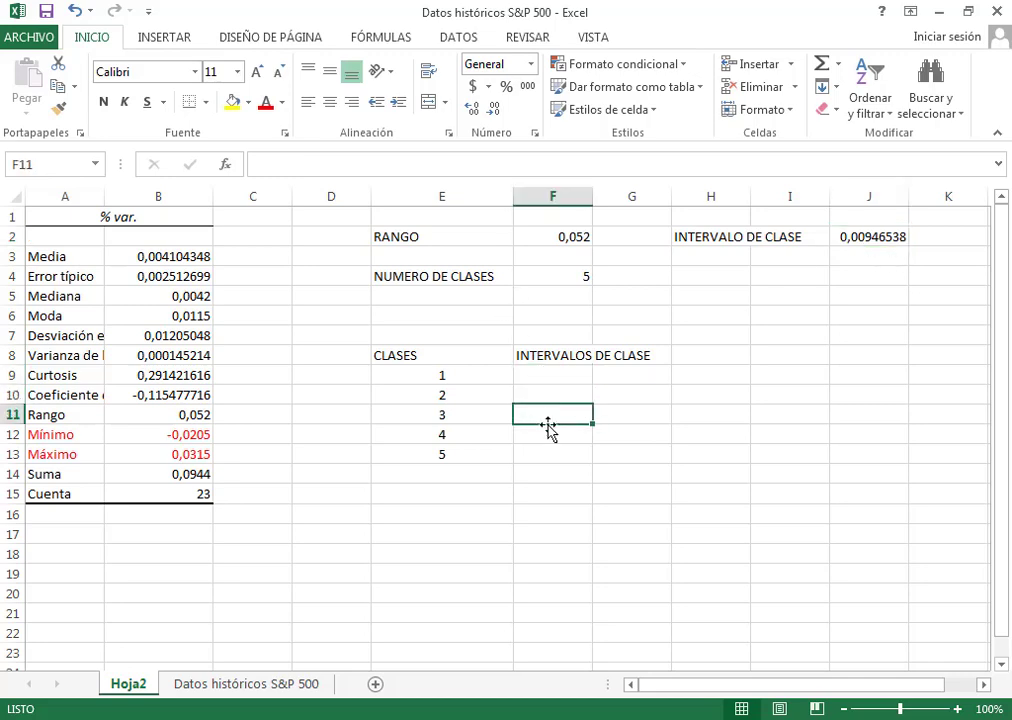
click(546, 434)
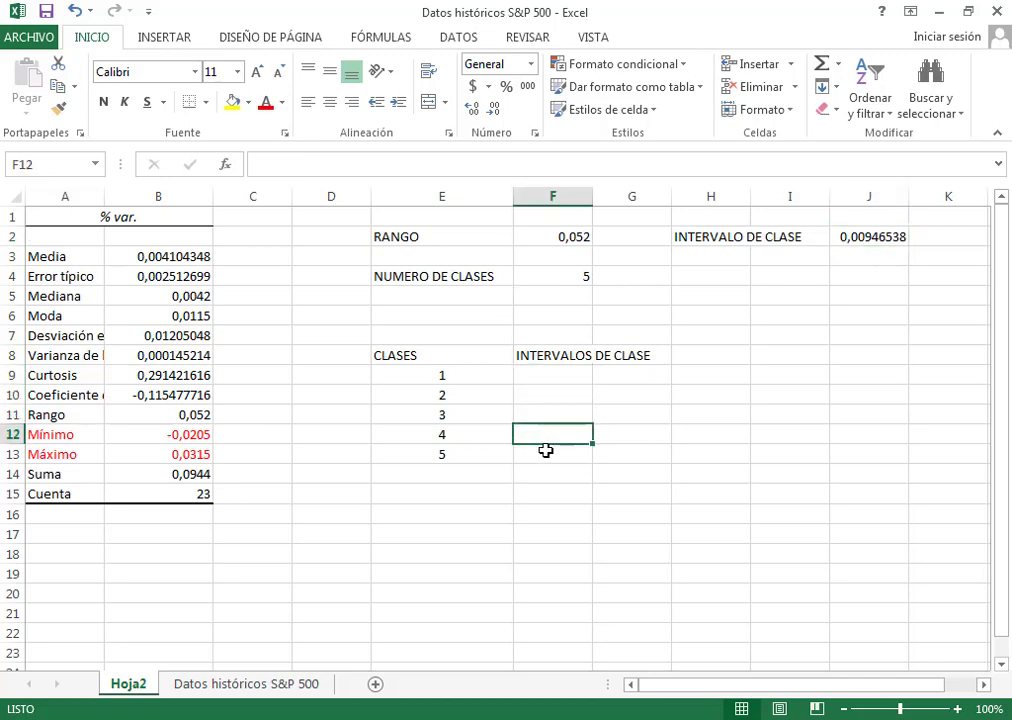
click(883, 236)
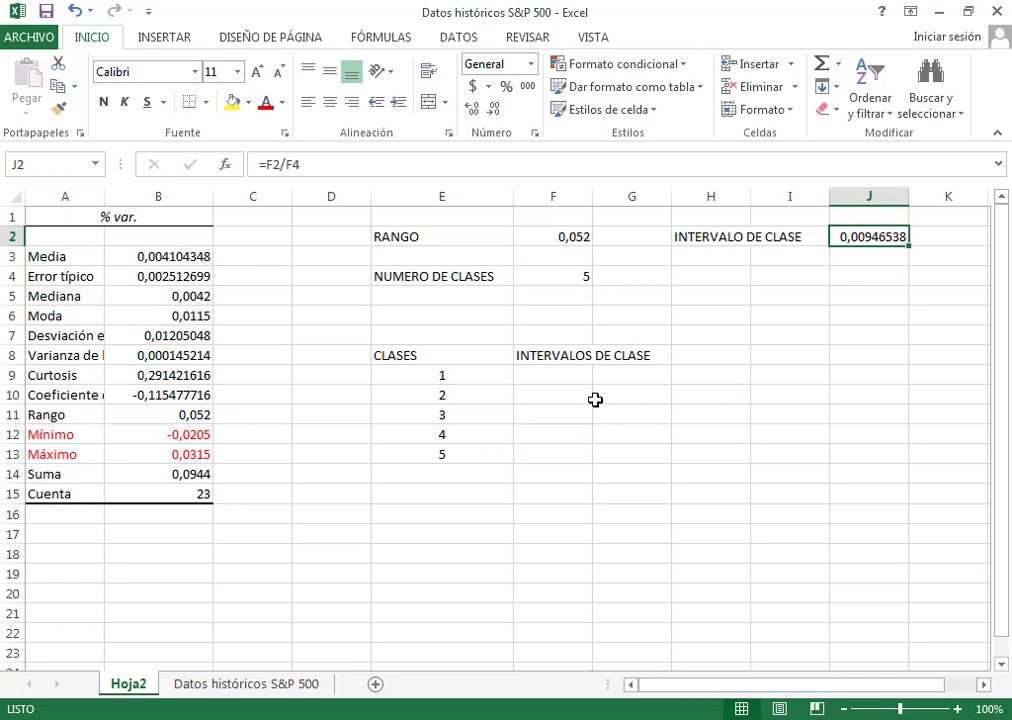
drag(594, 190, 655, 193)
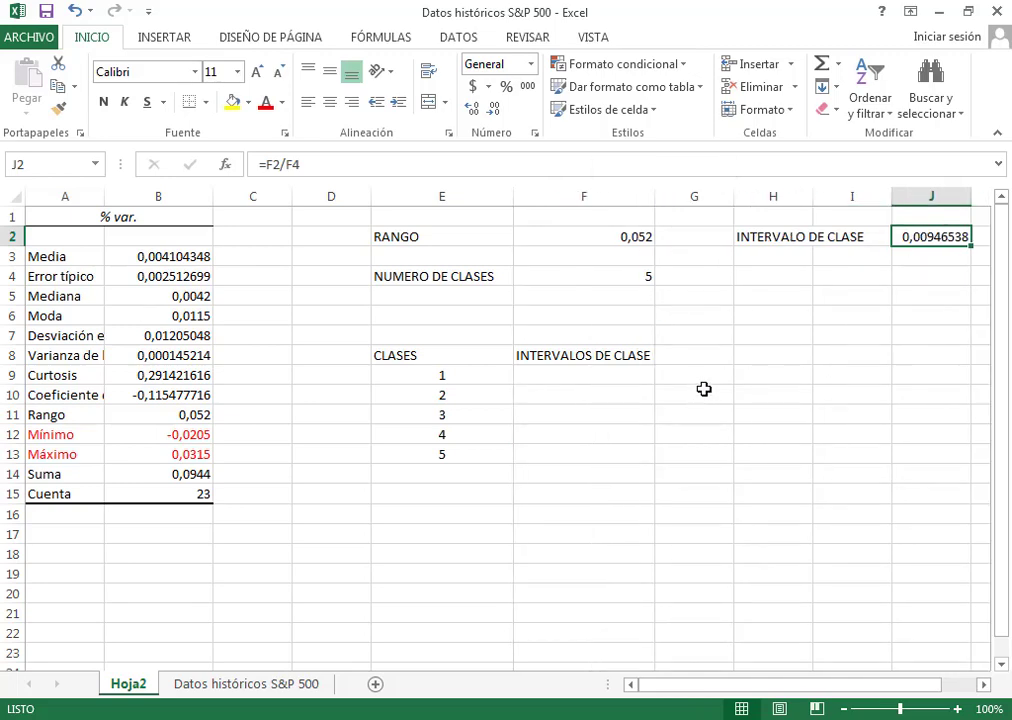
- Create a pivot table on a new worksheet from the % var. data in F1:F24, with % var. as the row field
click(240, 686)
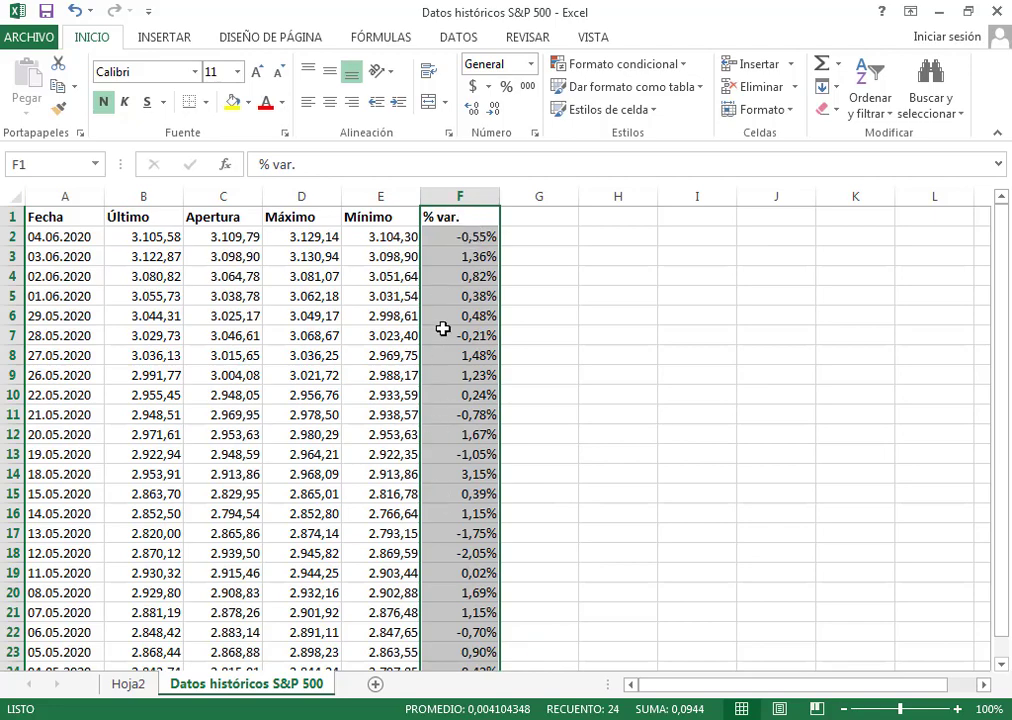
click(182, 41)
click(28, 103)
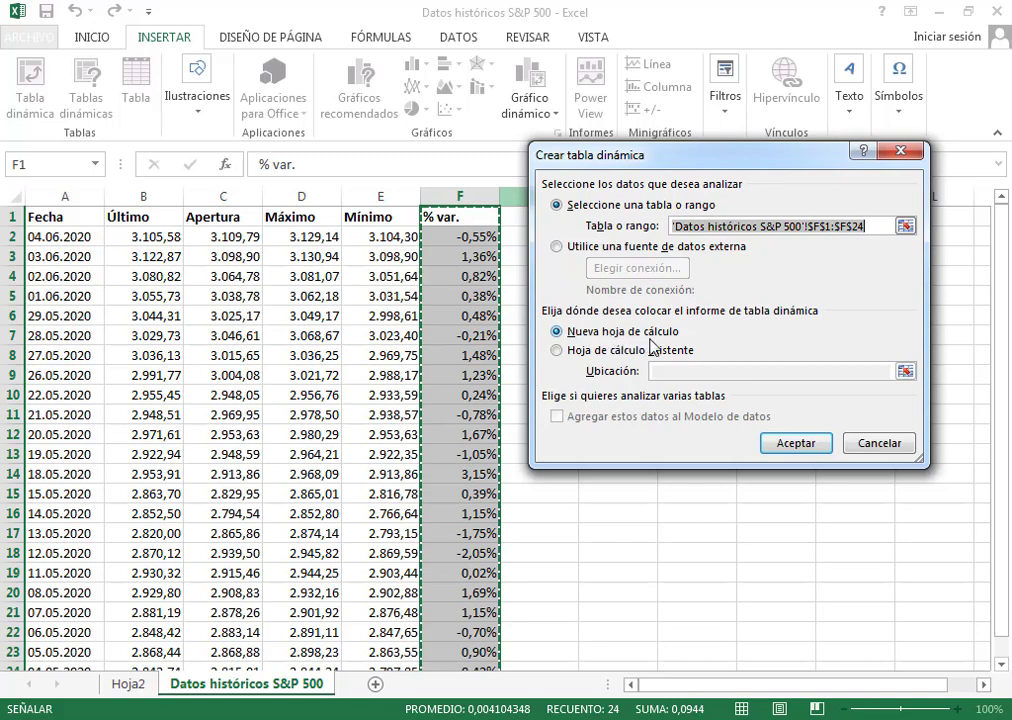
click(802, 443)
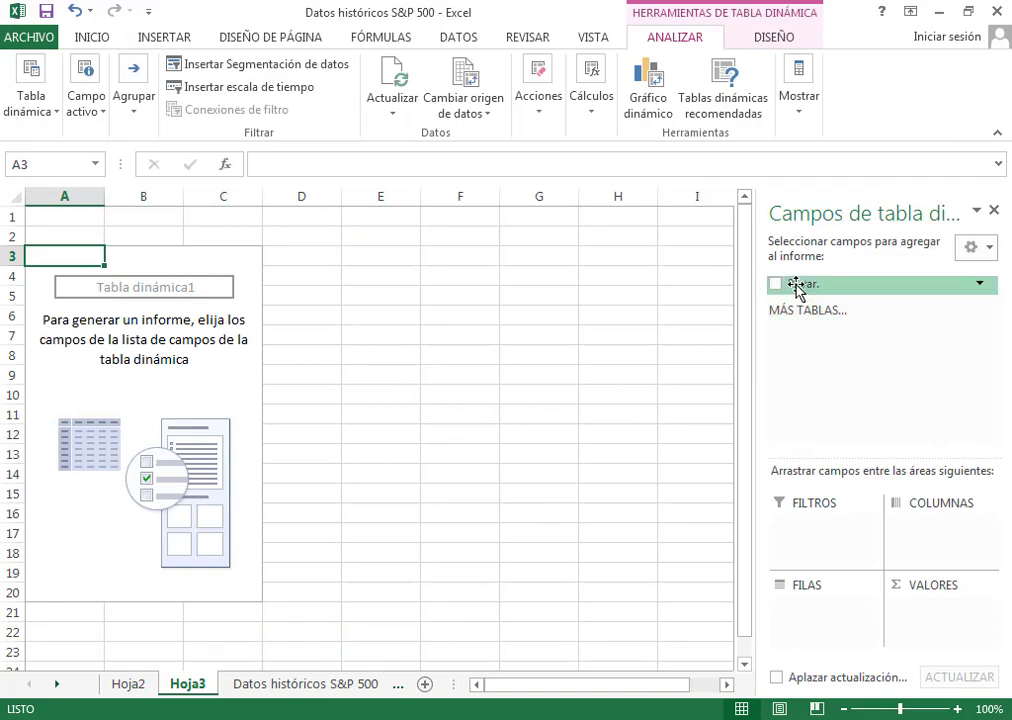
drag(797, 285, 804, 621)
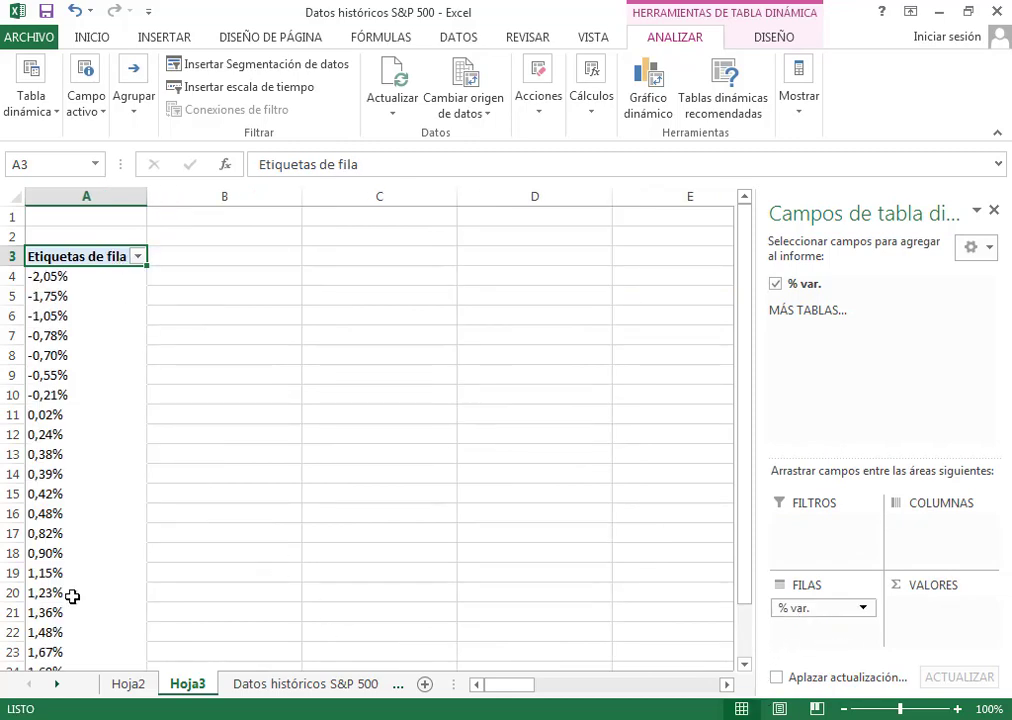
- Examine the automatic start, end and interval settings for grouping the pivot table's row labels, leaving them unapplied
click(100, 283)
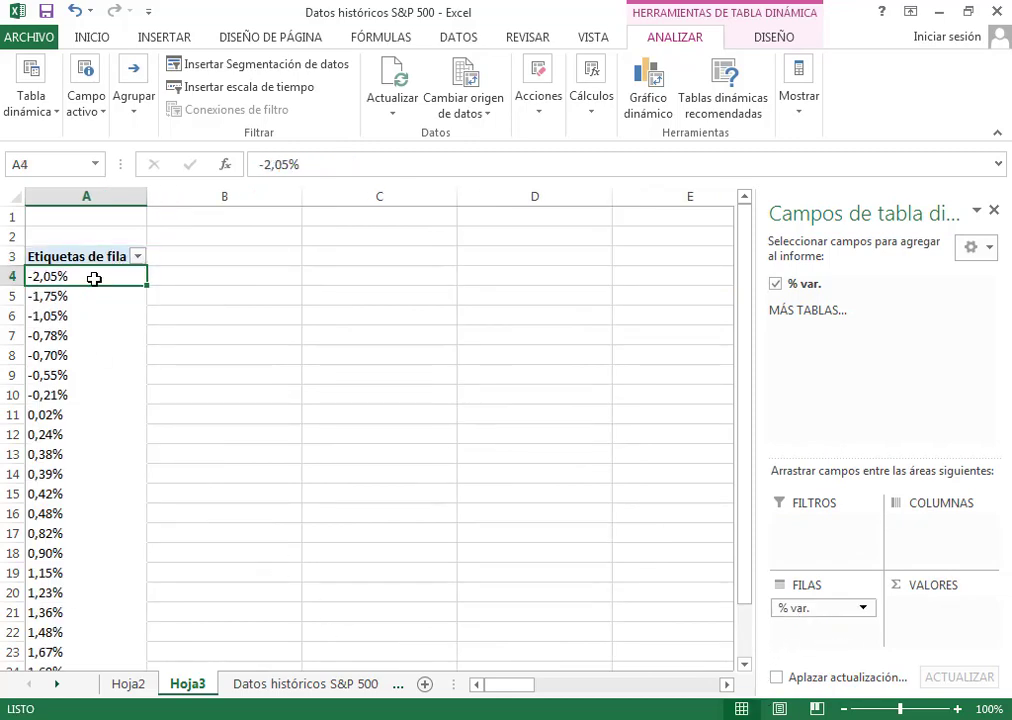
click(90, 303)
click(97, 314)
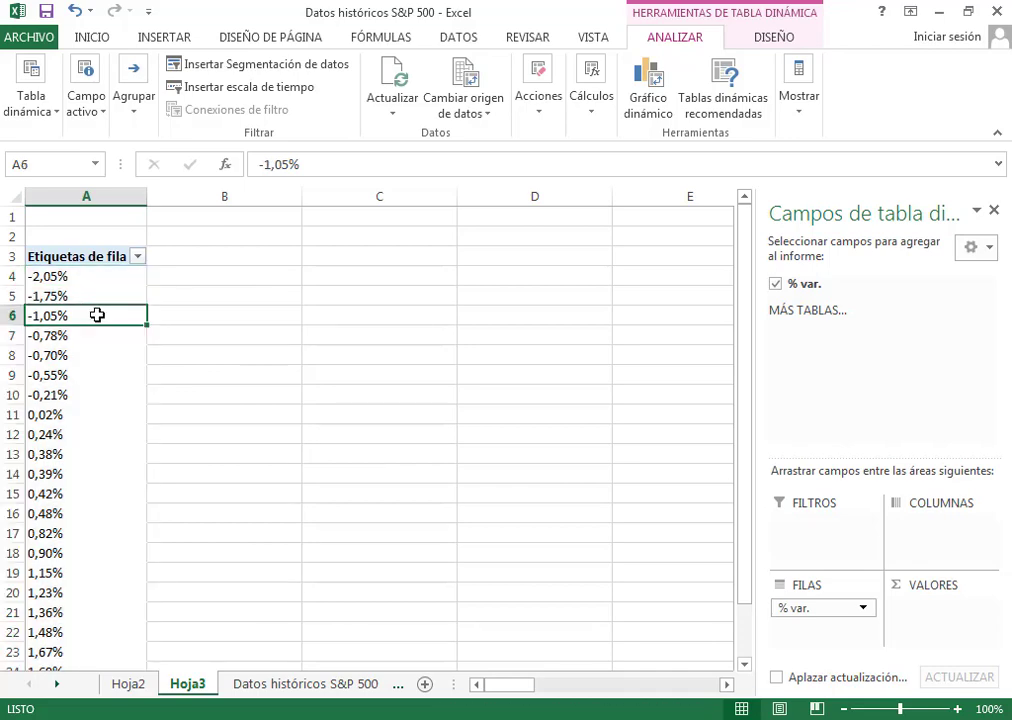
right_click(94, 314)
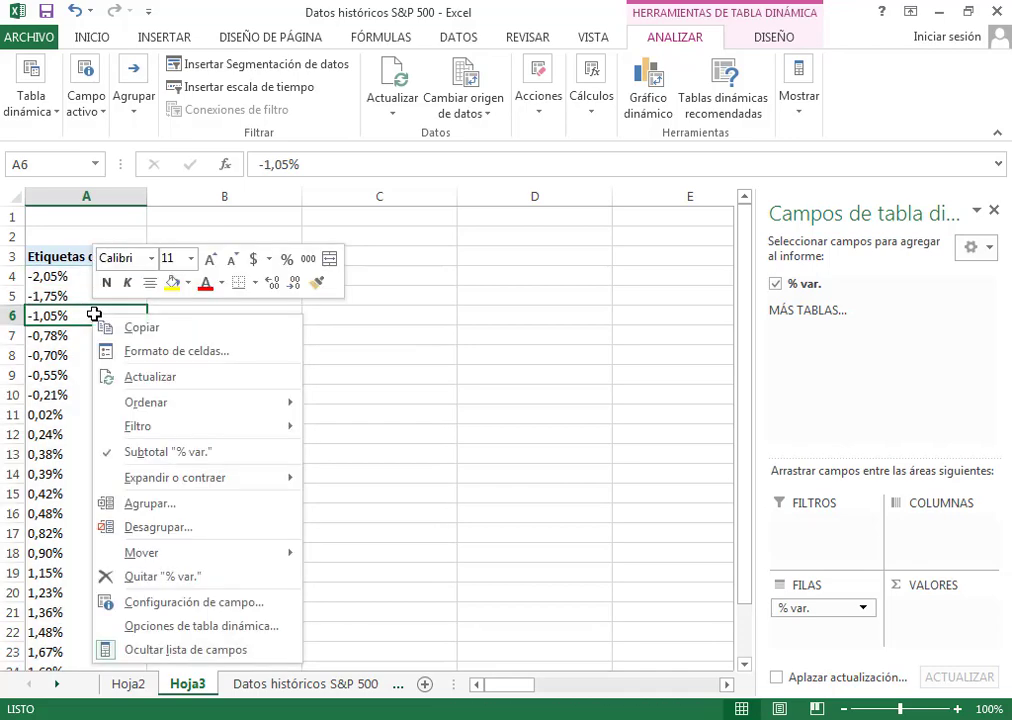
click(180, 505)
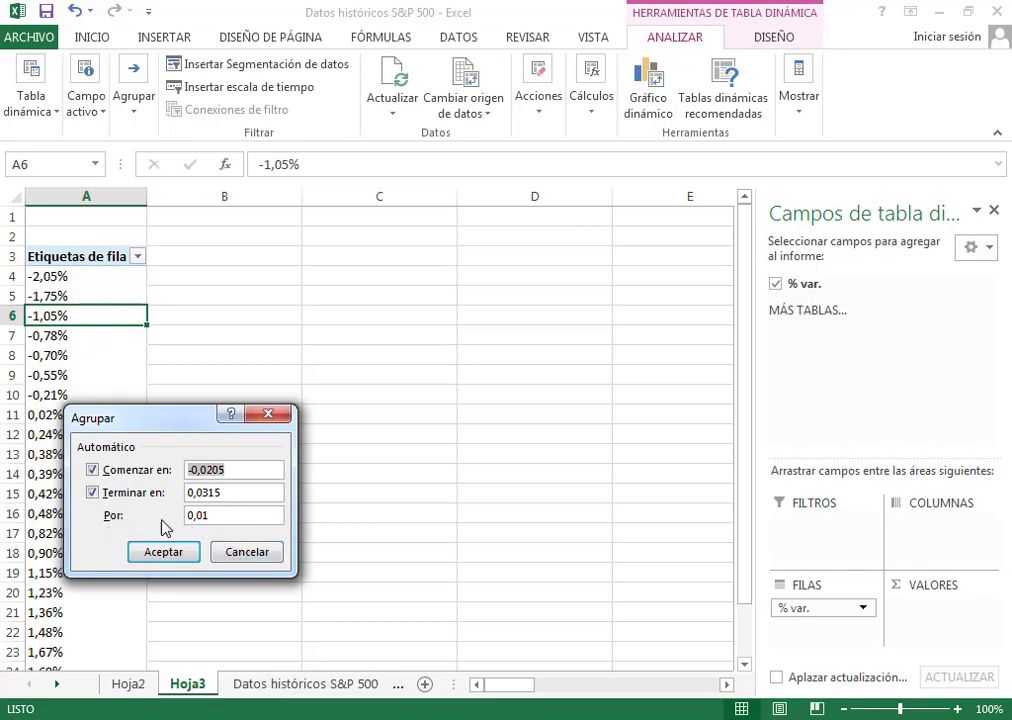
click(247, 553)
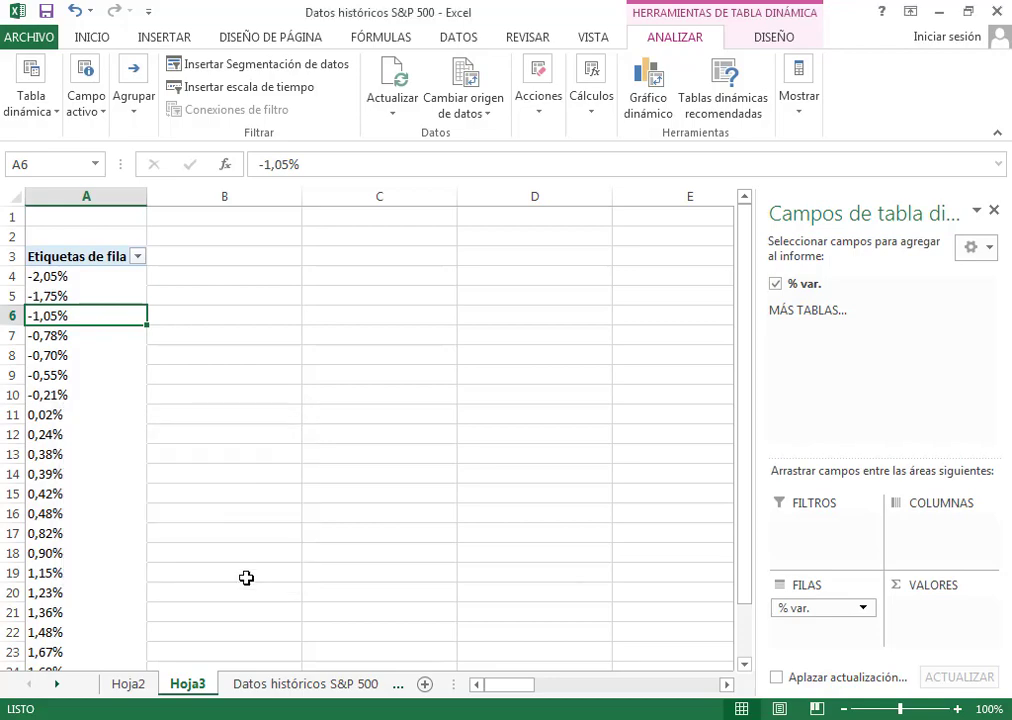
- Try to copy the class-width cell J2 on Hoja2 for use as the grouping interval of the pivot table on Hoja3
click(271, 683)
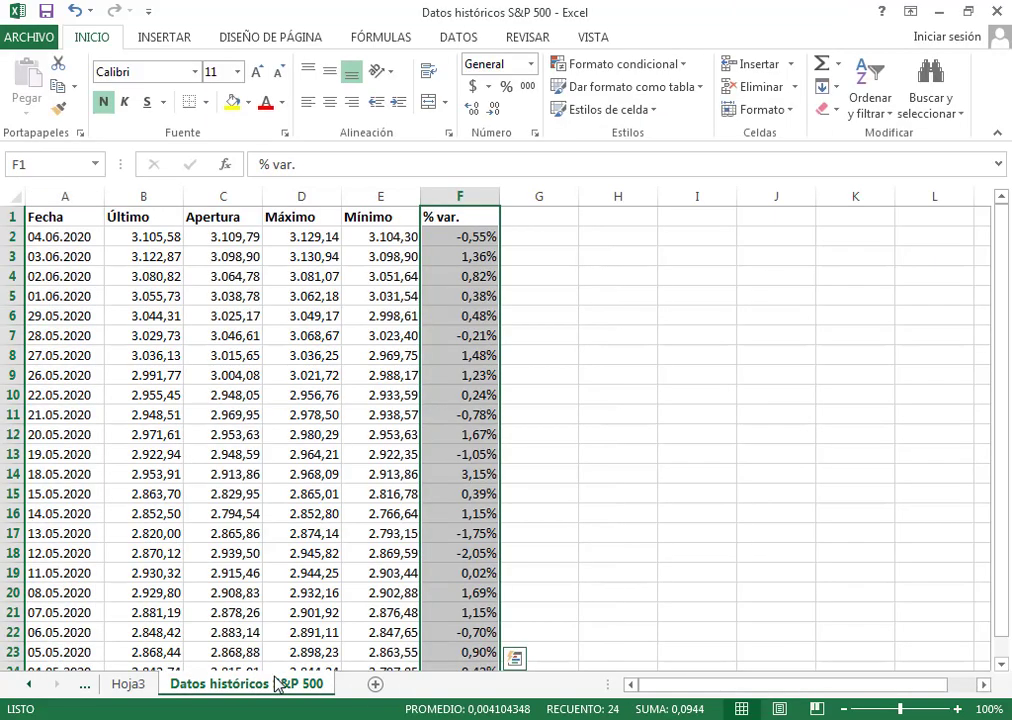
click(129, 686)
click(86, 692)
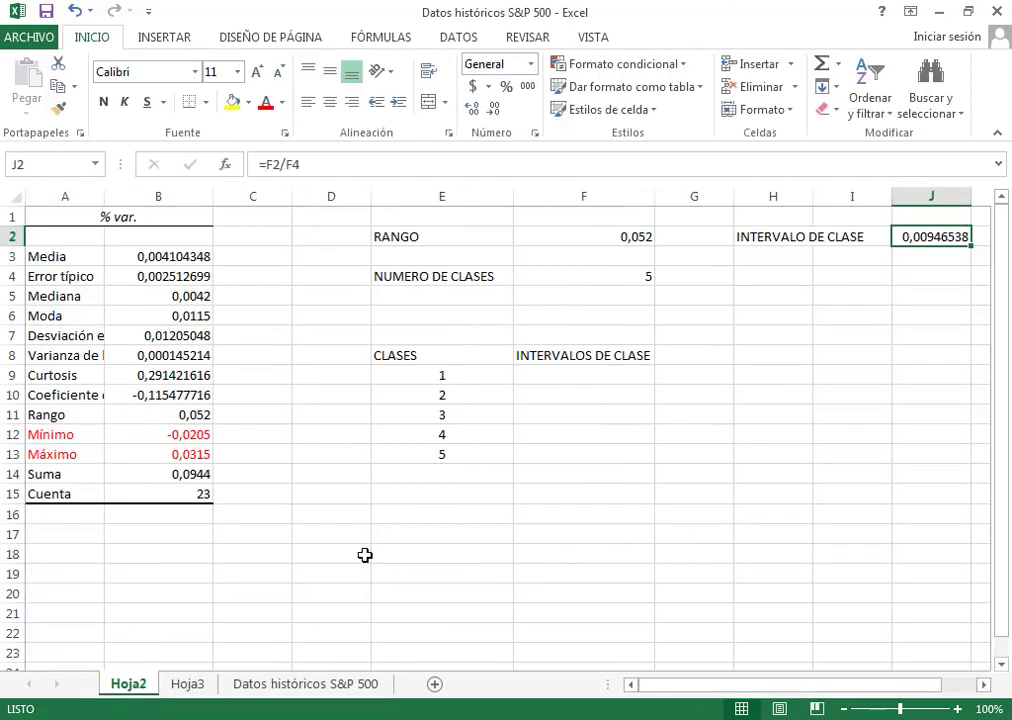
click(779, 315)
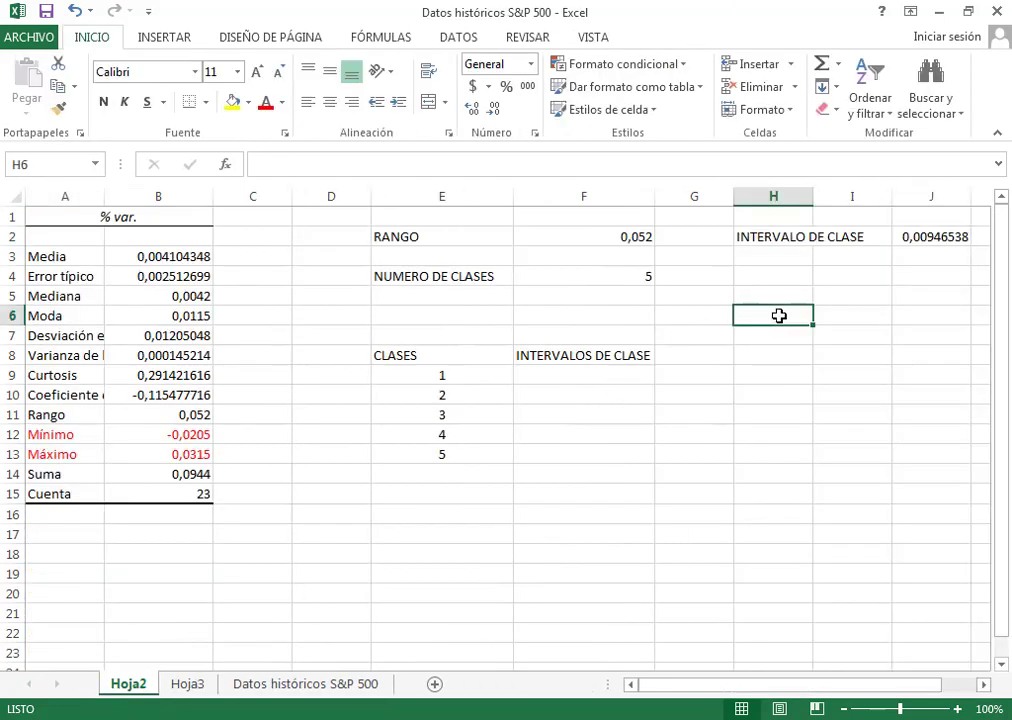
click(913, 237)
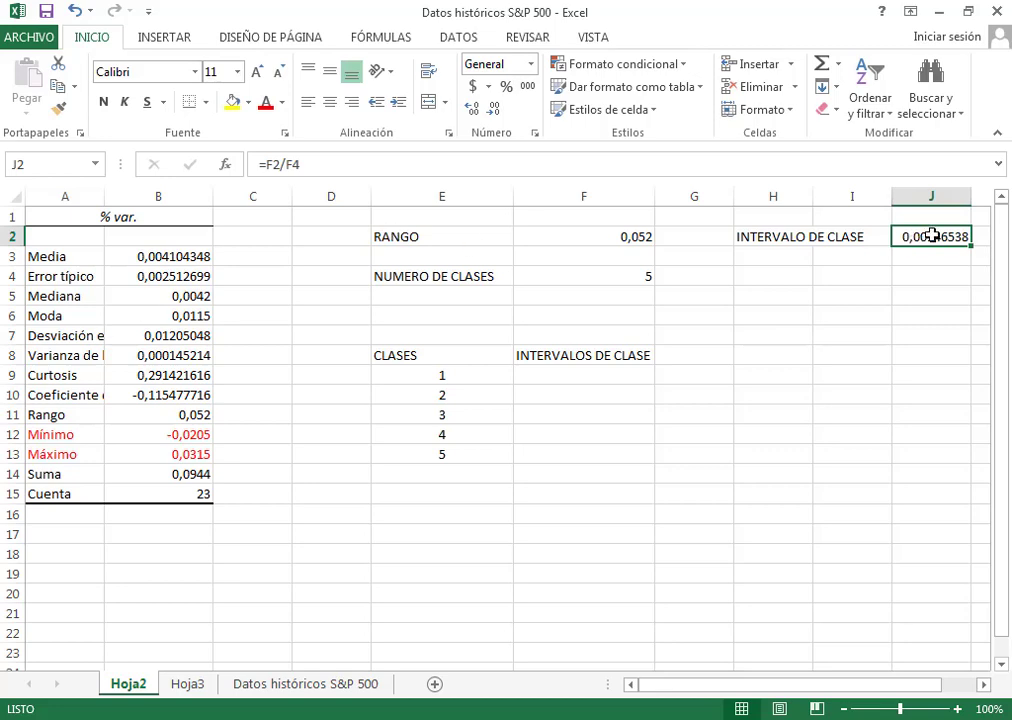
key(ctrl+c)
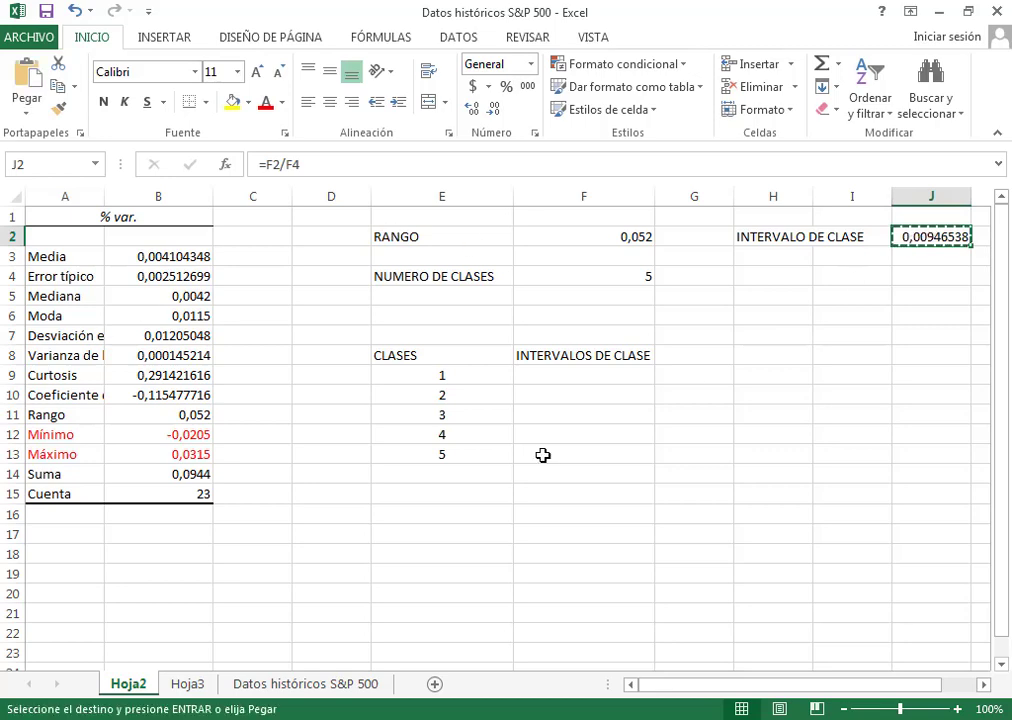
click(188, 684)
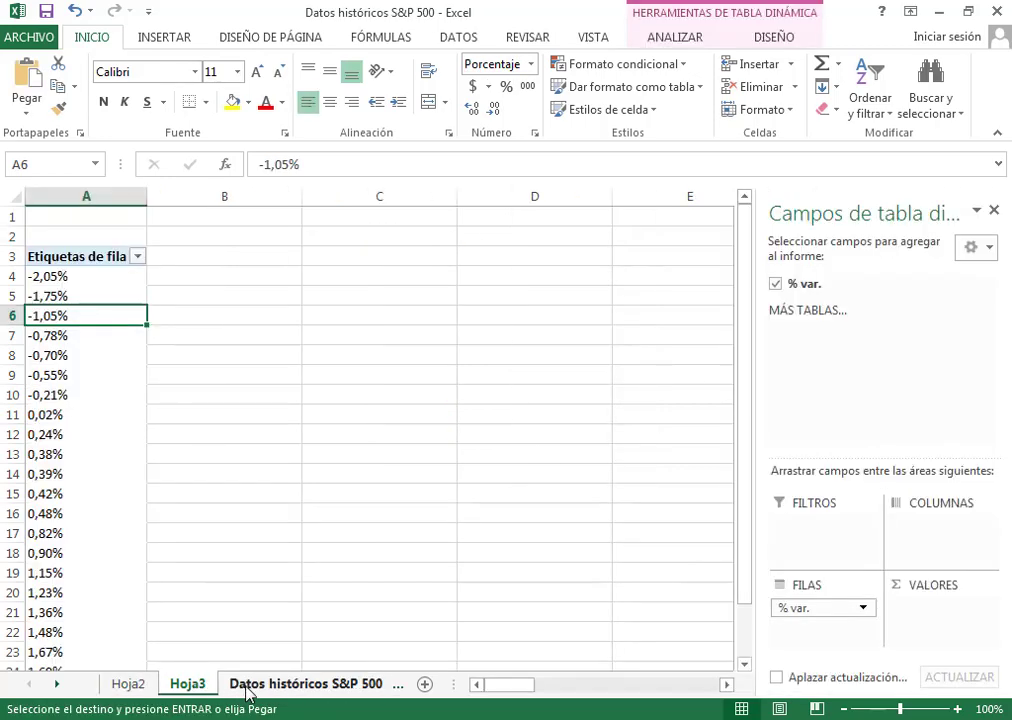
right_click(87, 318)
click(180, 510)
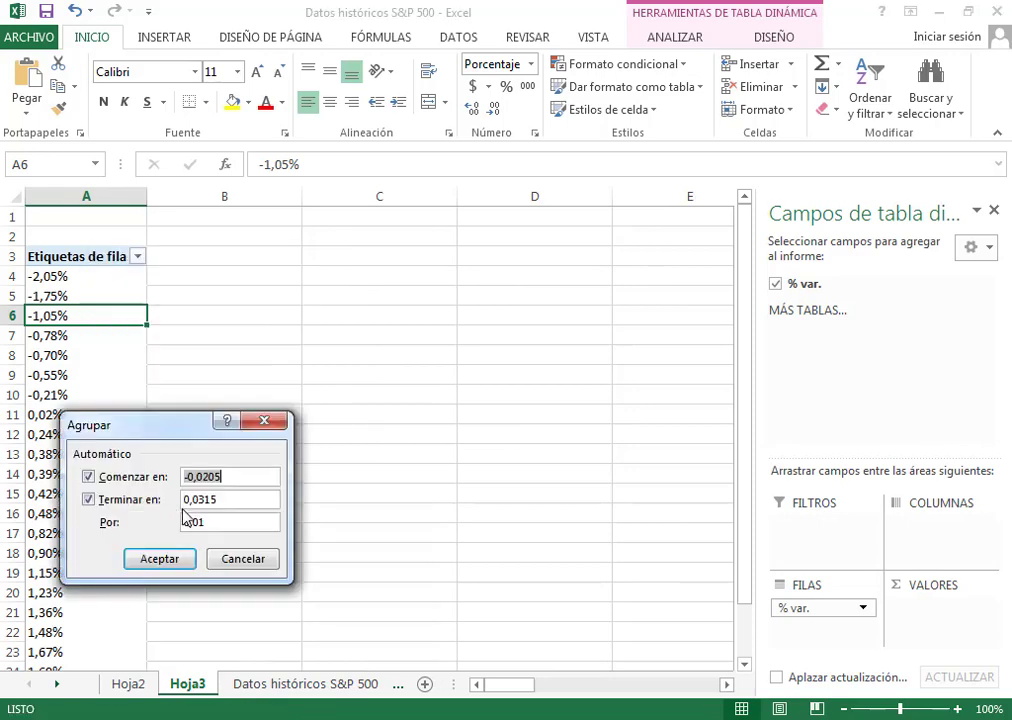
drag(220, 521, 139, 521)
click(243, 559)
- Replace the class-width formula in J2 on Hoja2 with its static value
click(118, 690)
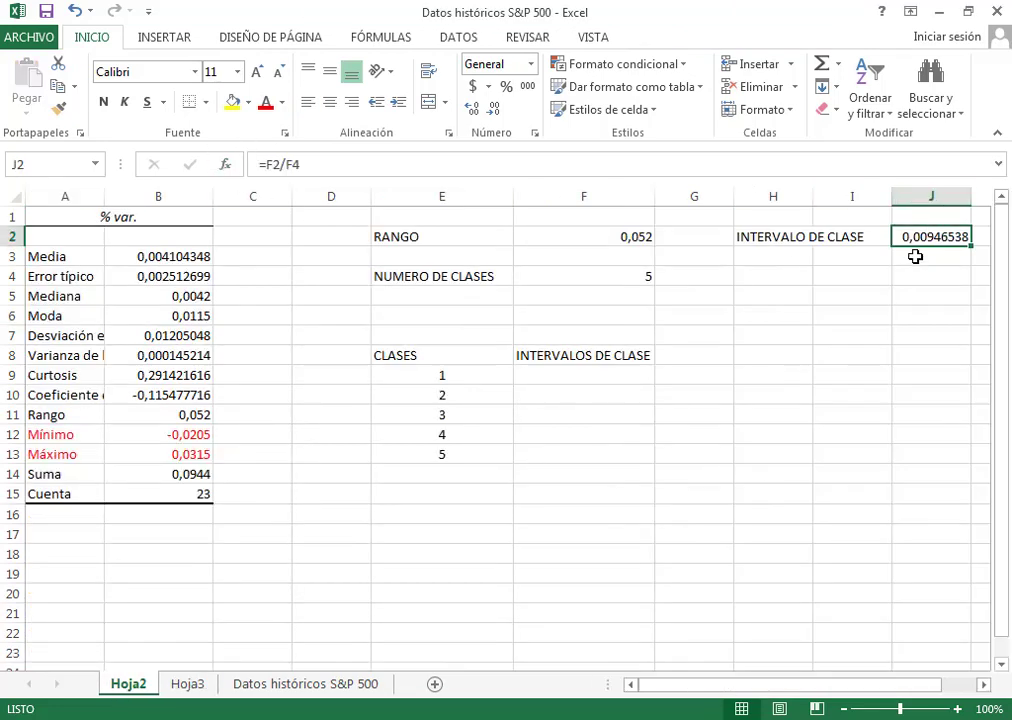
key(ctrl+c)
click(27, 112)
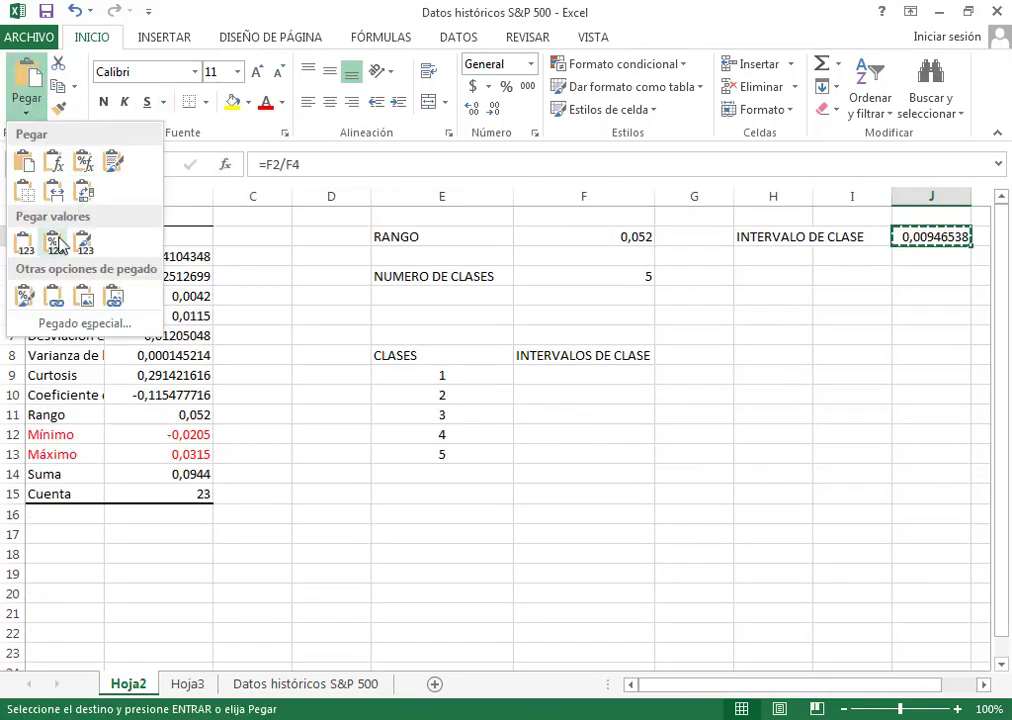
click(23, 243)
key(Escape)
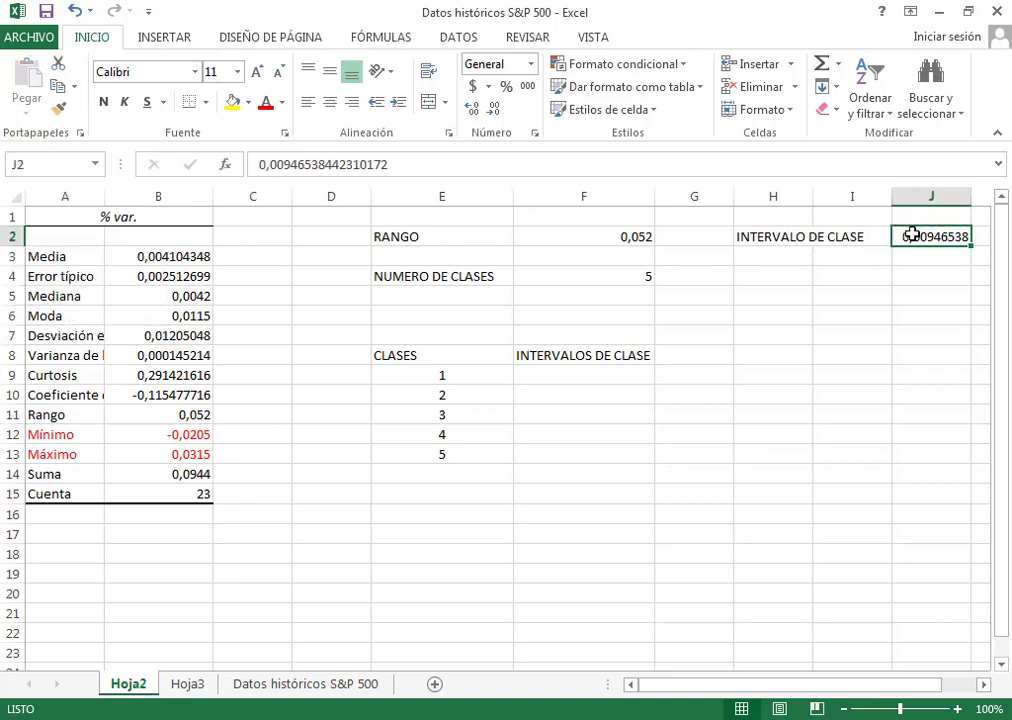
double_click(912, 234)
drag(413, 163, 258, 163)
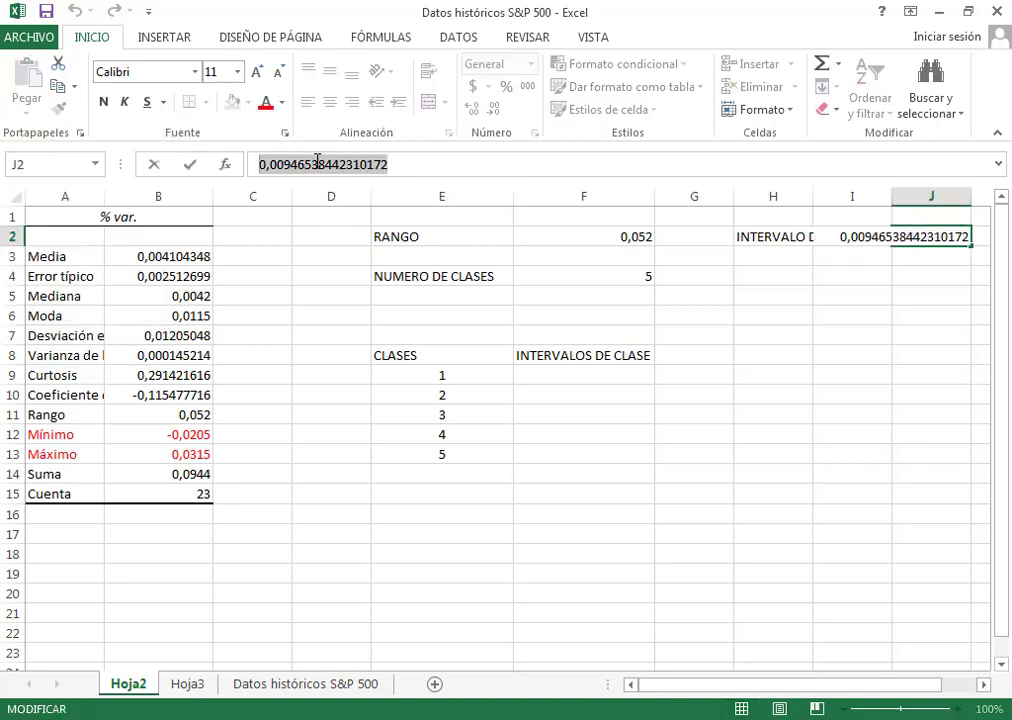
key(Escape)
click(192, 686)
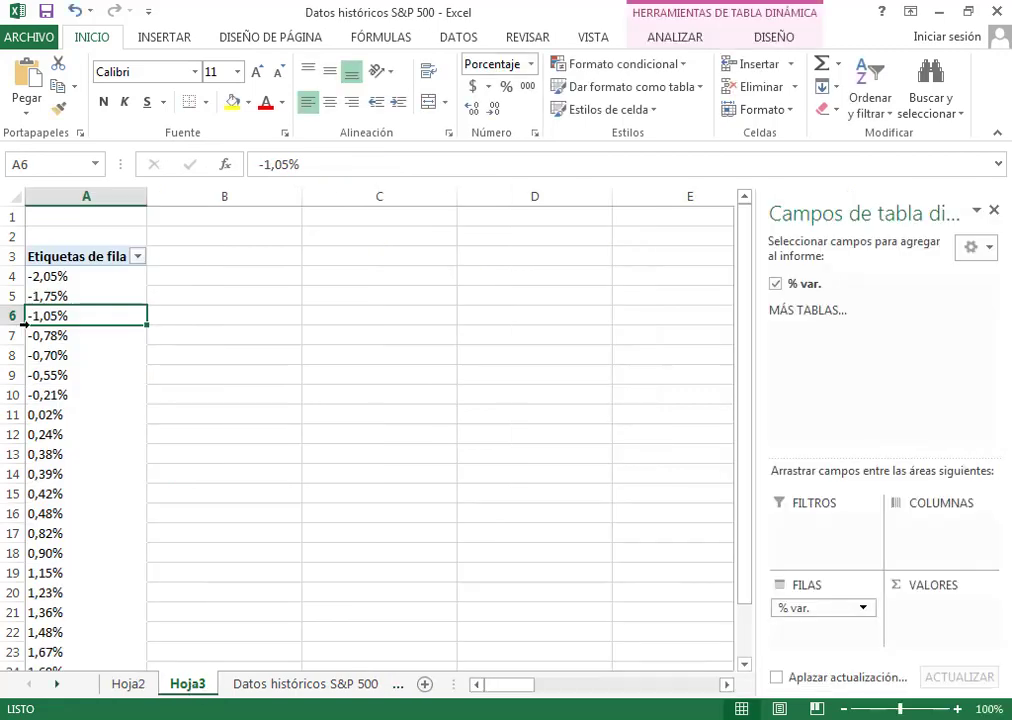
right_click(69, 316)
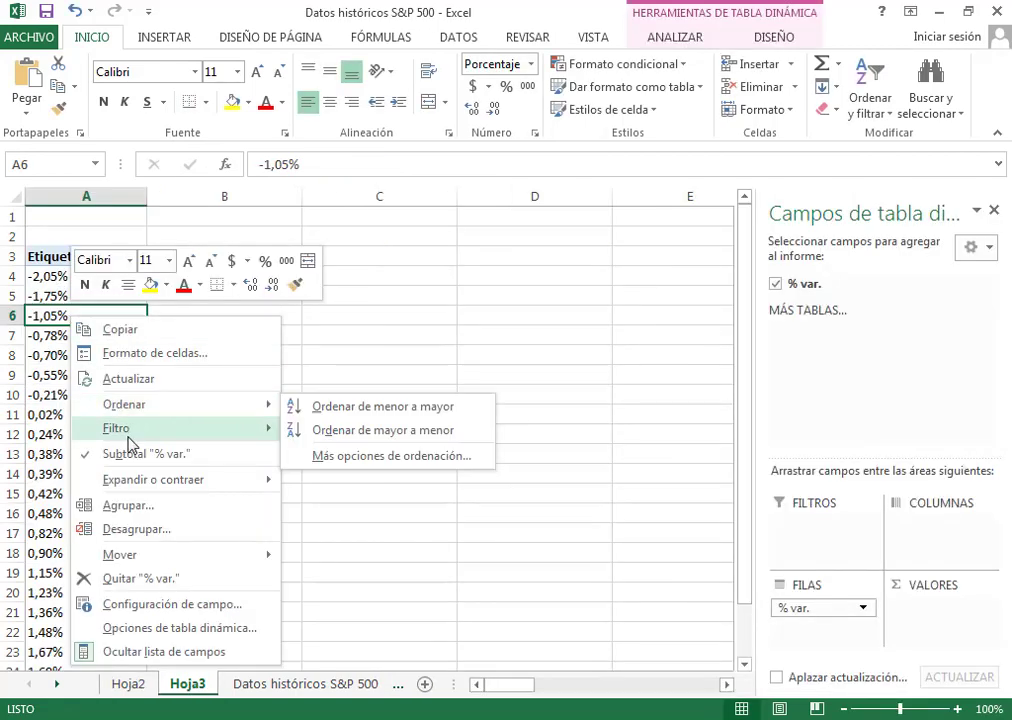
click(136, 506)
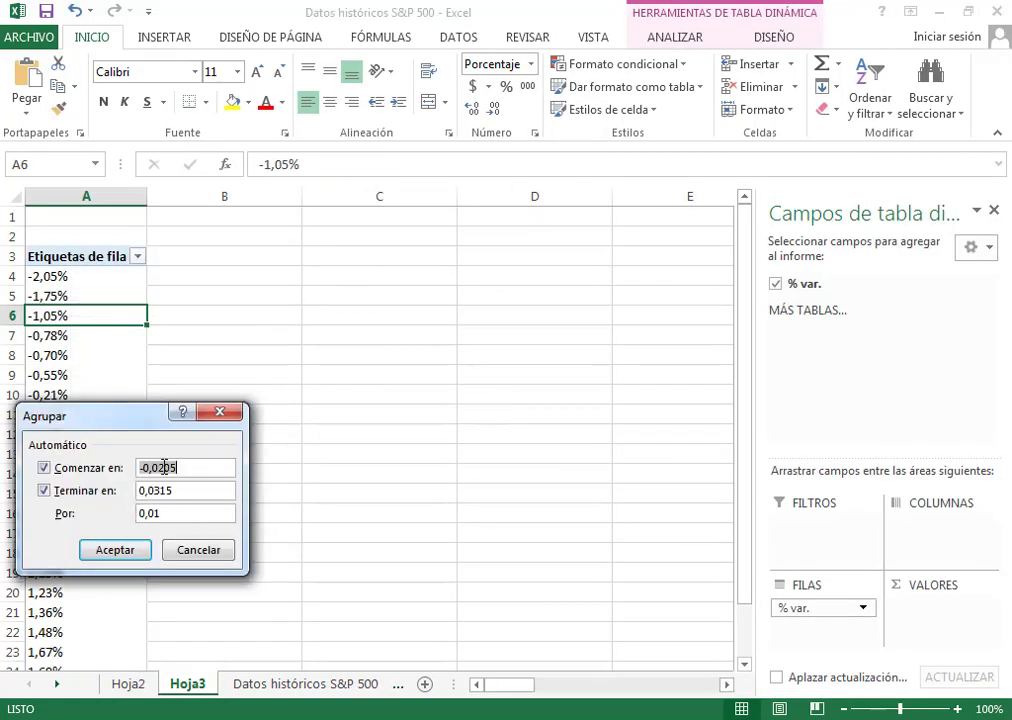
click(159, 467)
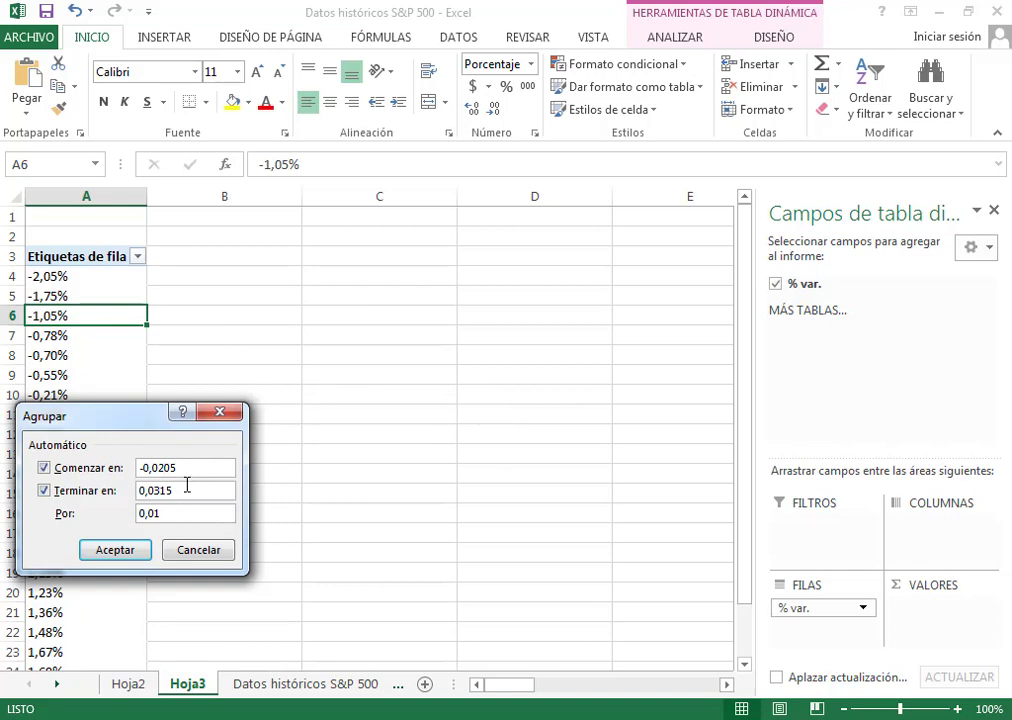
key(Tab)
key(ctrl+v)
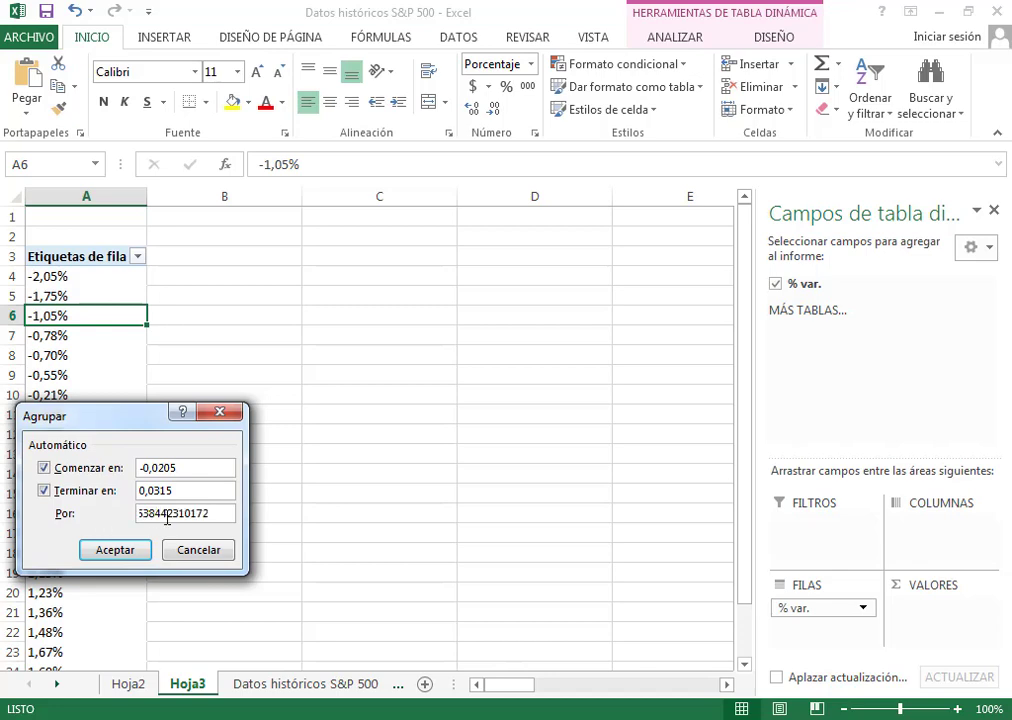
click(126, 549)
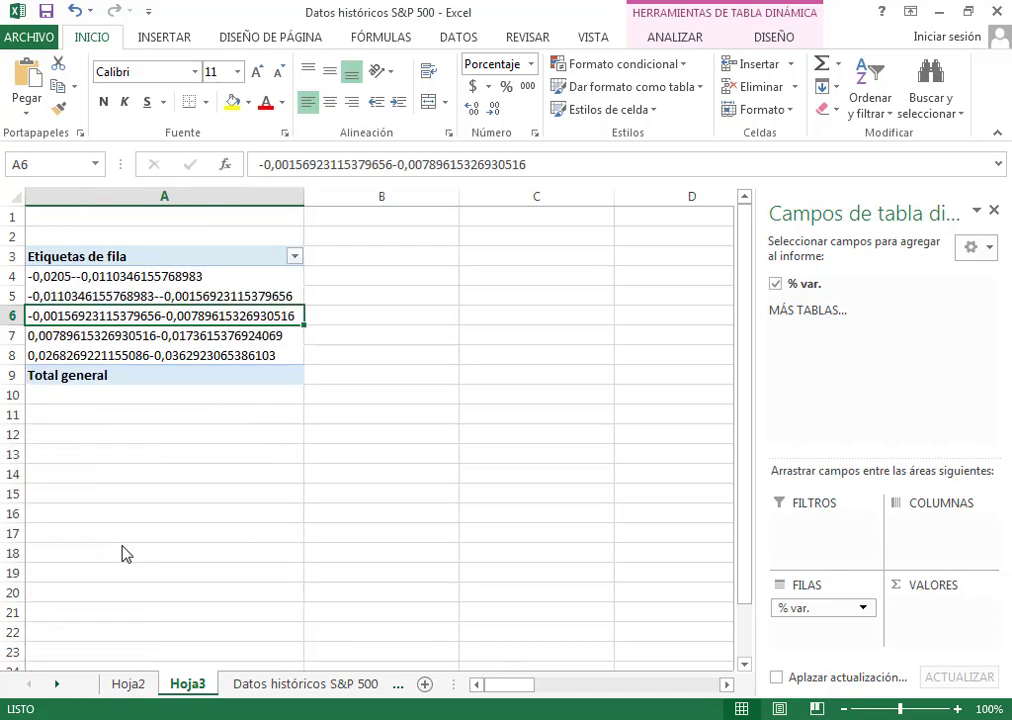
- Examine the limits of the grouped class intervals in the pivot table's row labels, A4 to A8
click(204, 278)
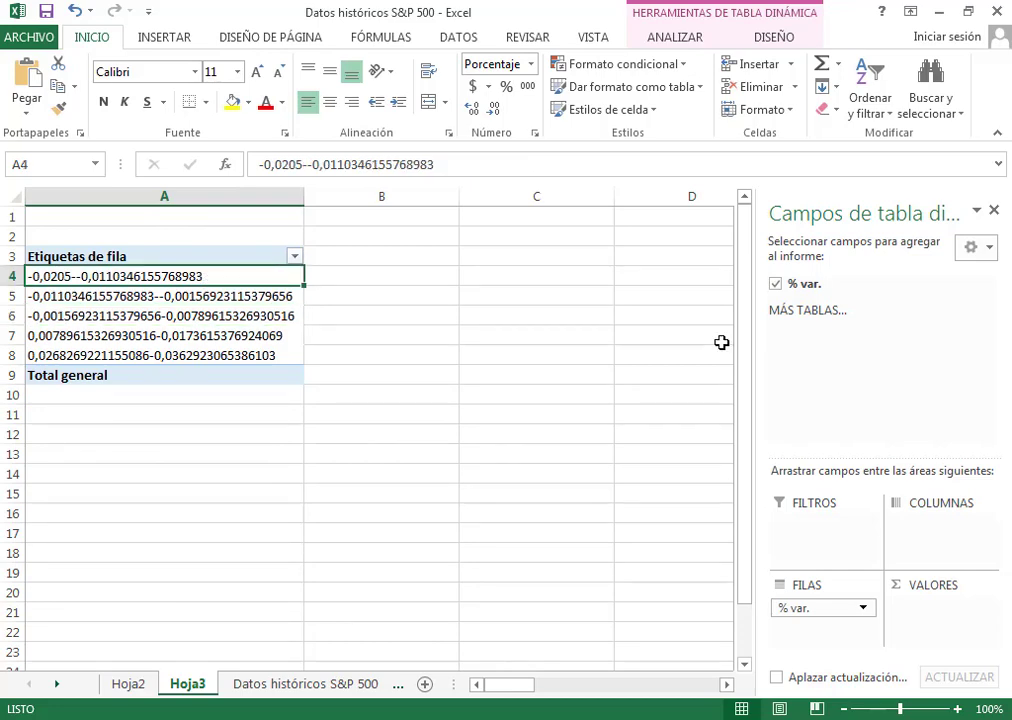
key(Down)
key(Down)
key(Down)
key(Down)
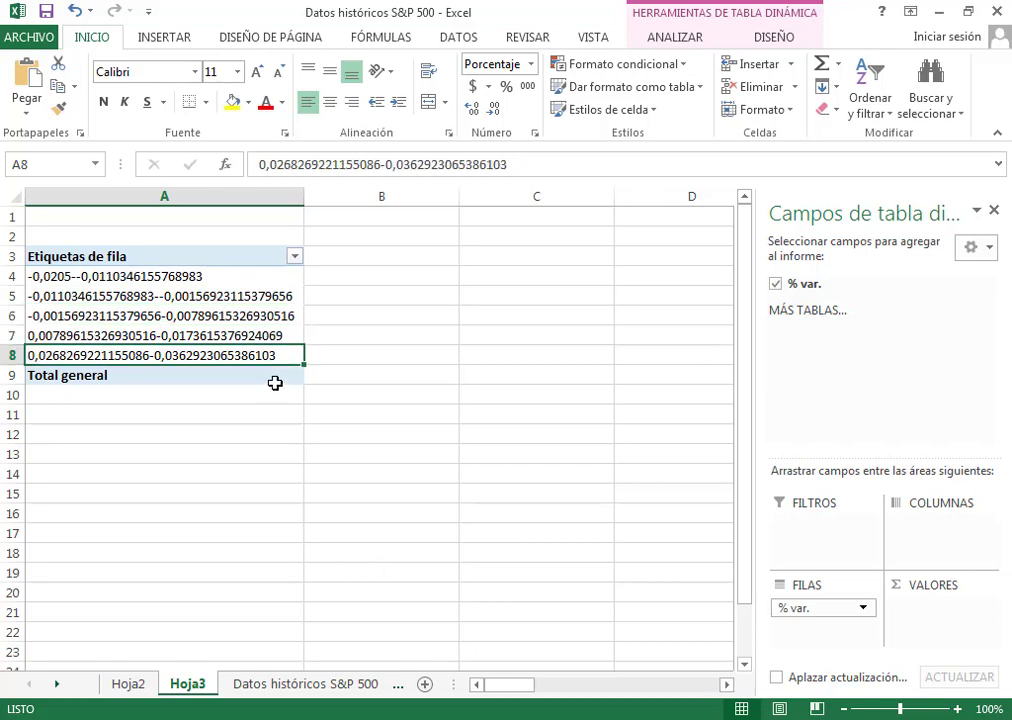
click(330, 316)
click(384, 257)
click(230, 316)
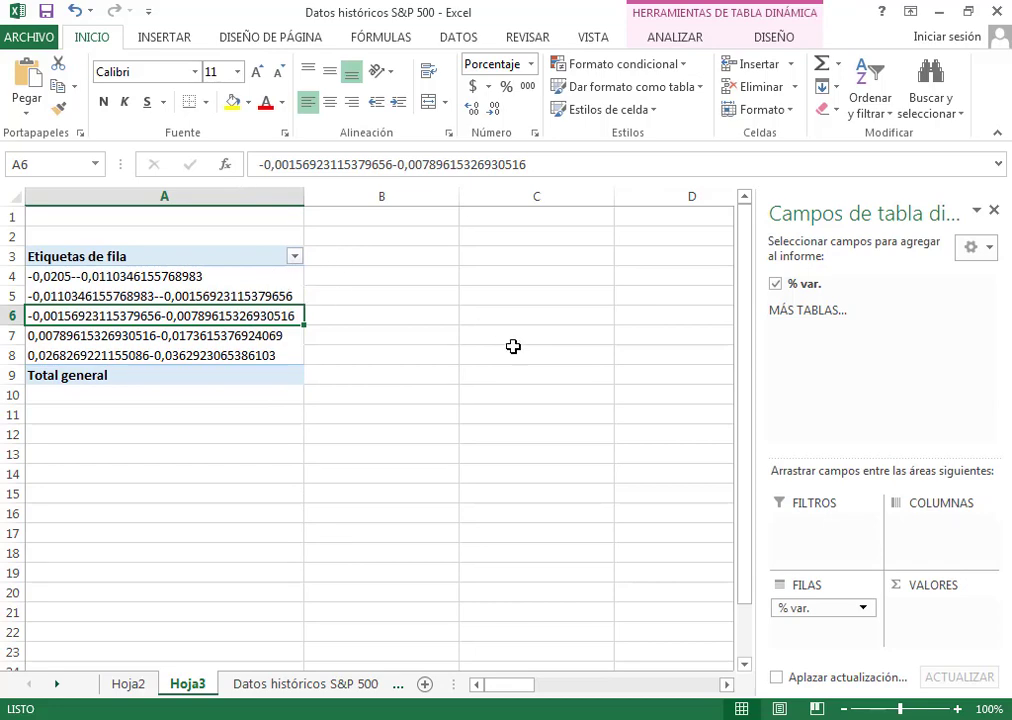
click(421, 352)
click(206, 327)
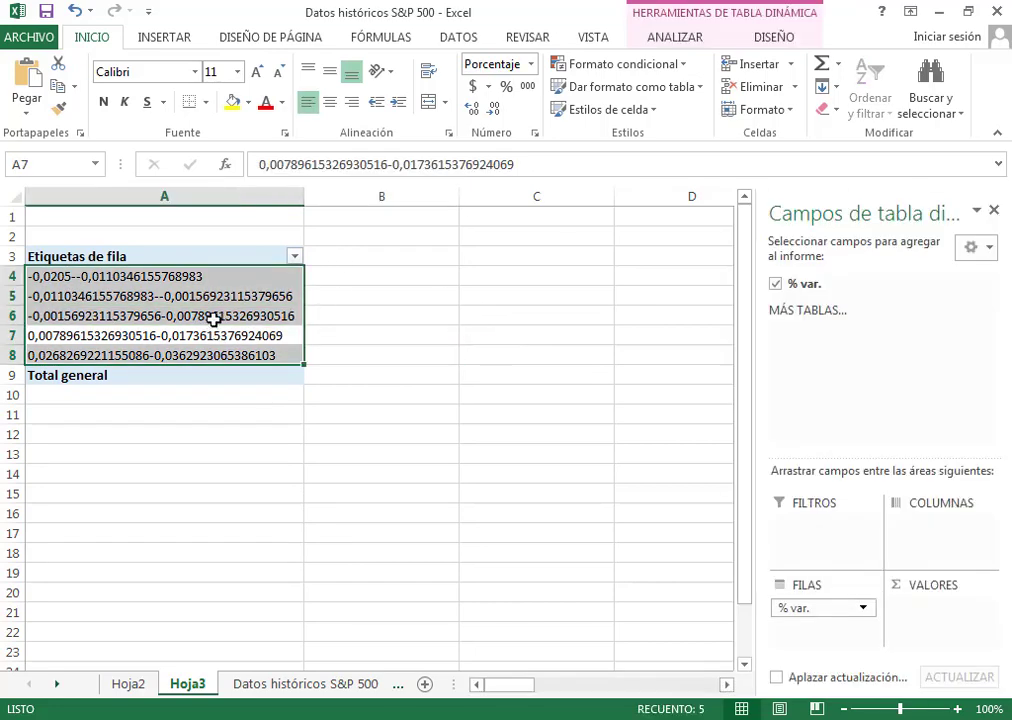
click(214, 318)
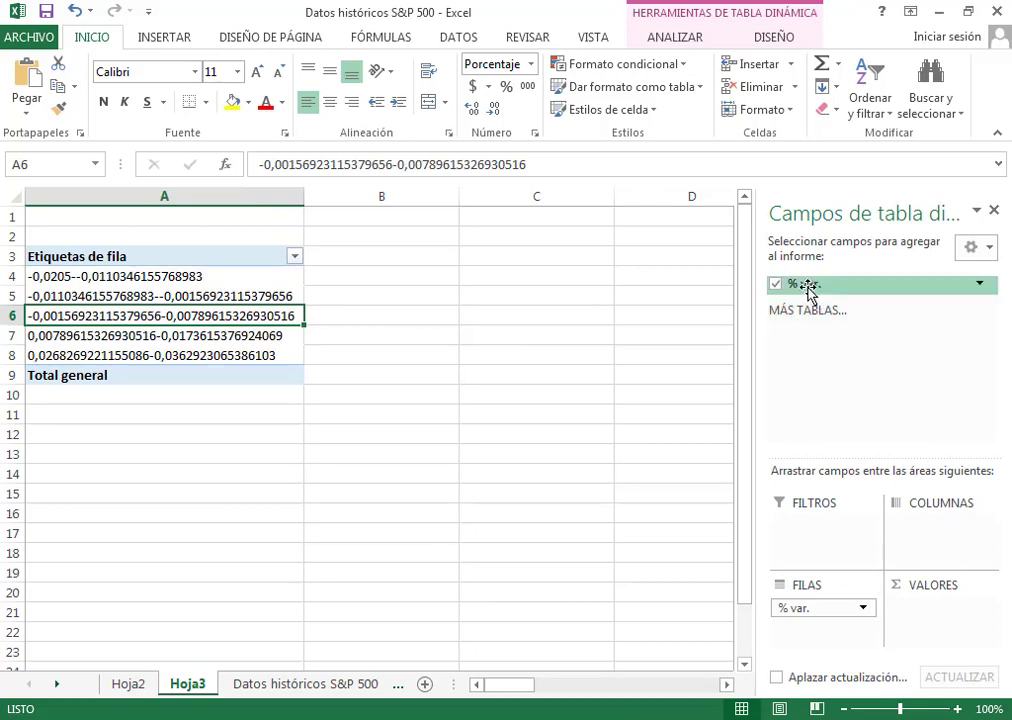
- Add % var. to the pivot table's values as a count and label that column FRECUENCIA in B2
drag(807, 286, 933, 610)
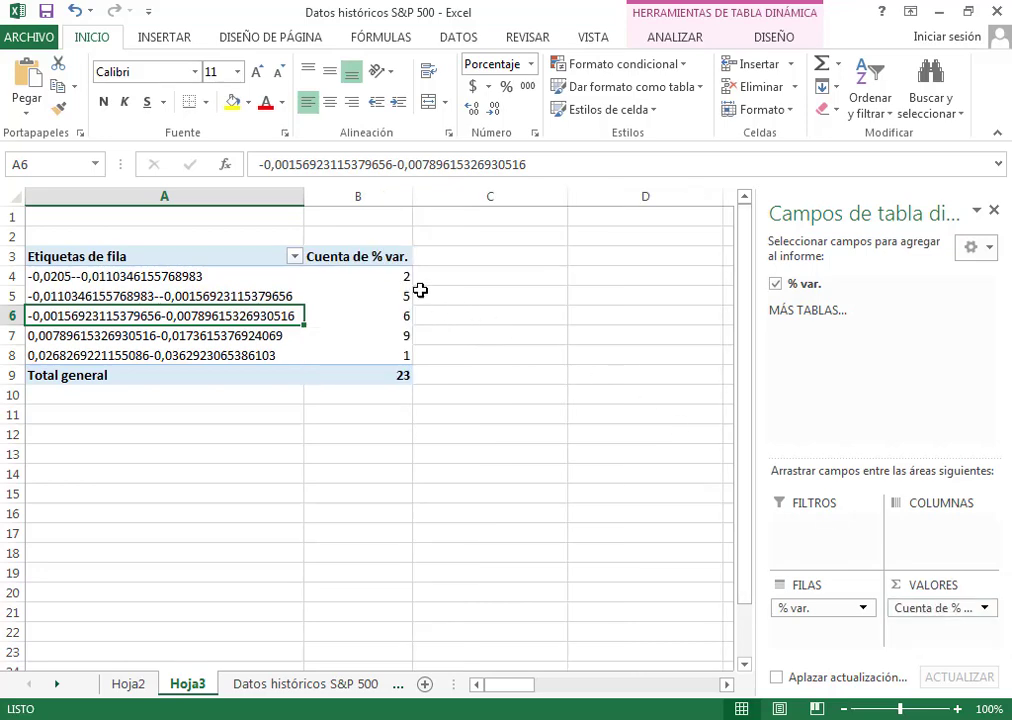
click(385, 274)
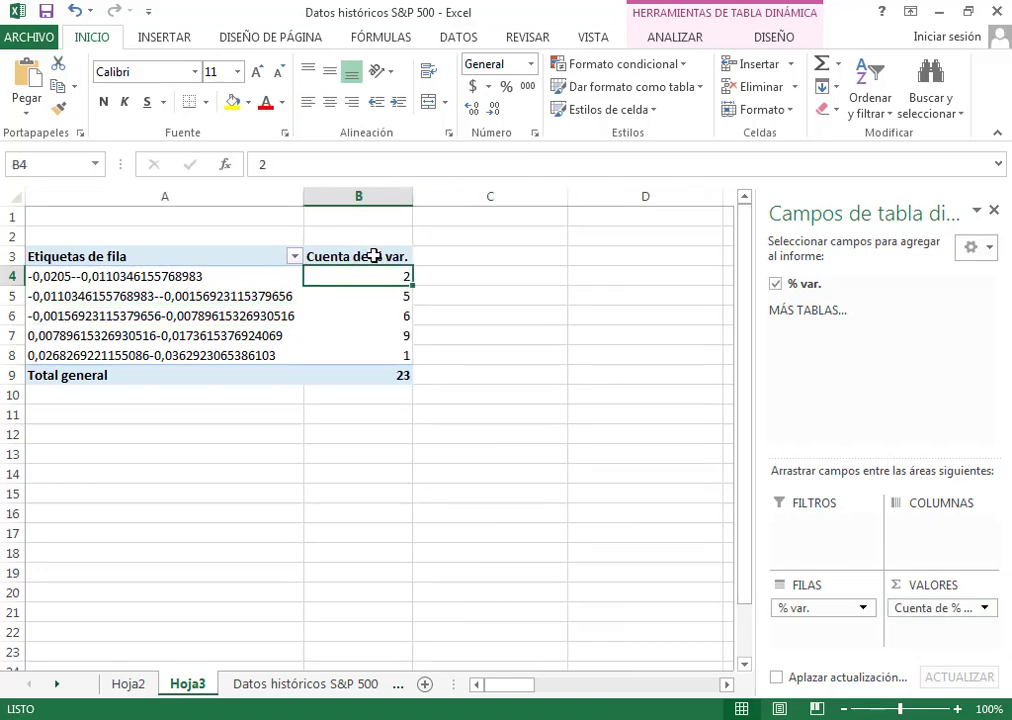
click(368, 236)
text(FRECUENCIA)
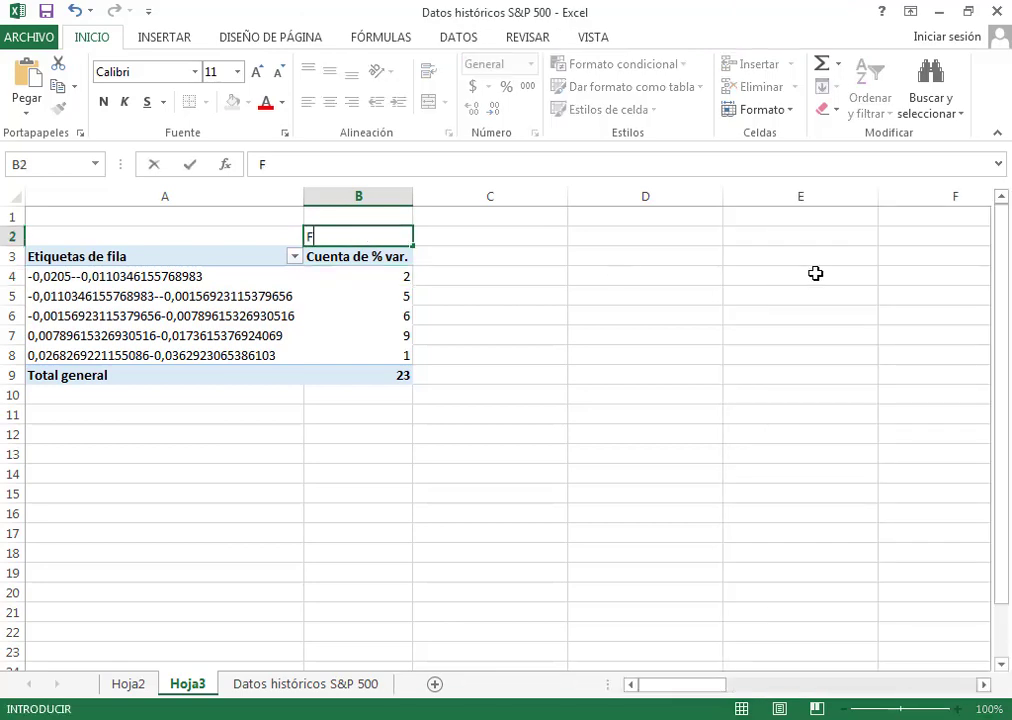
click(428, 258)
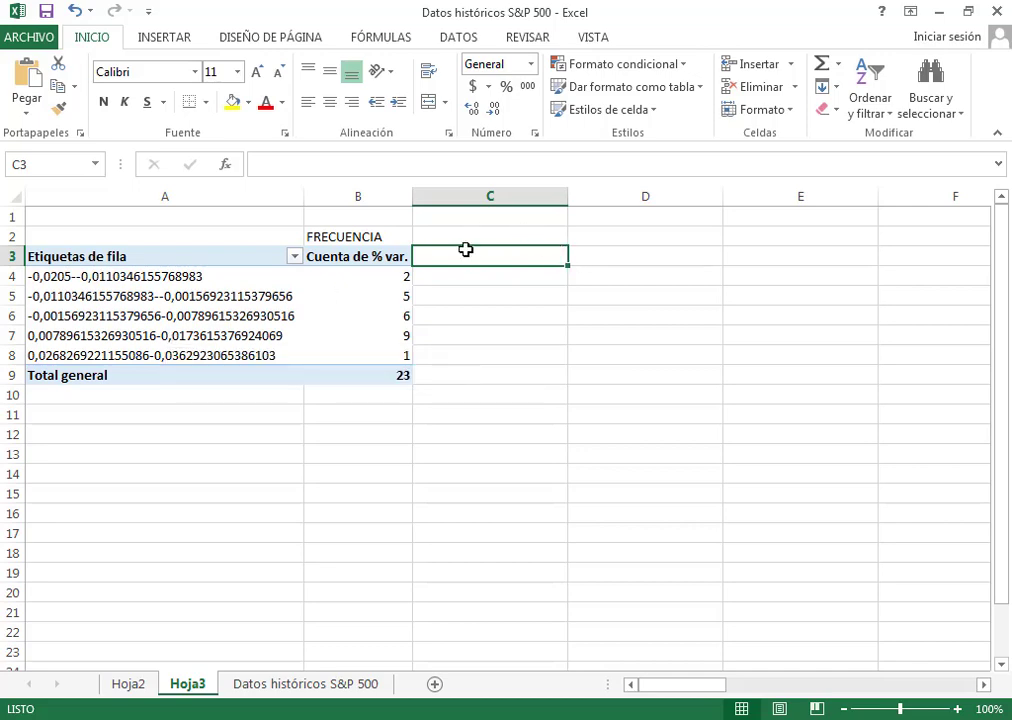
- Add % var. to the pivot table's values a second time and show that field as % del total de columnas
click(384, 295)
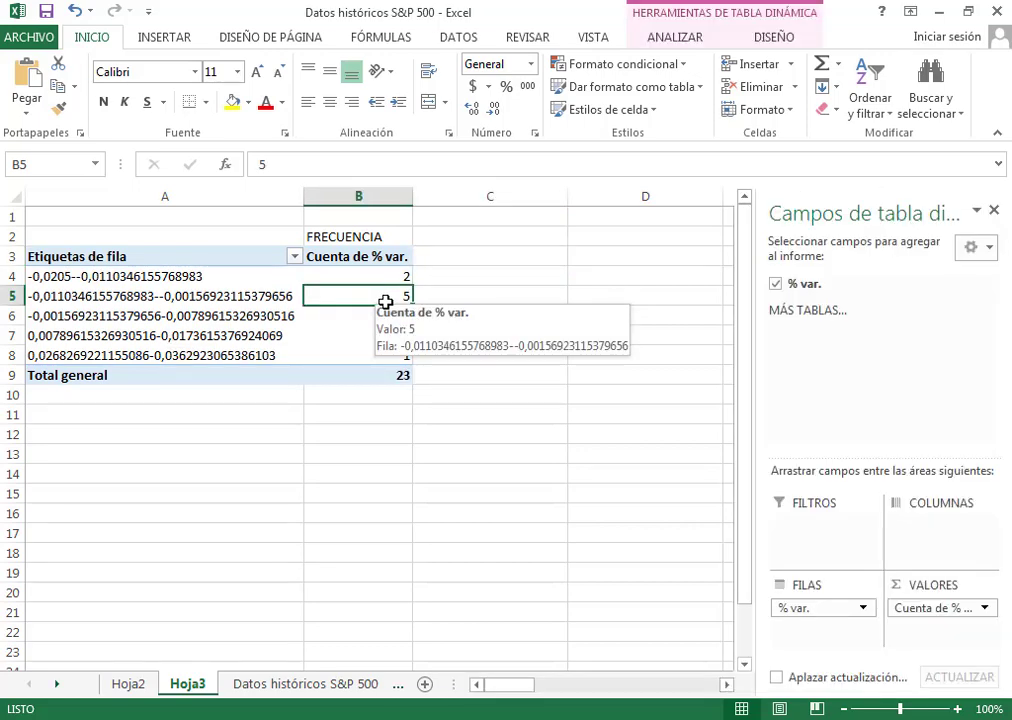
drag(811, 285, 940, 648)
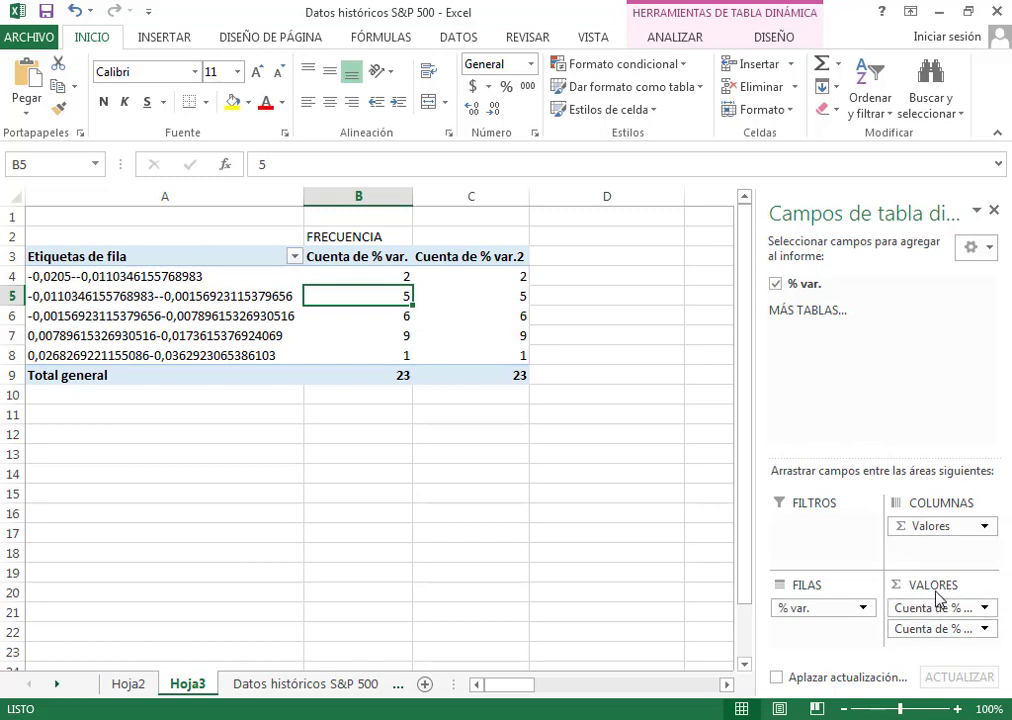
click(480, 274)
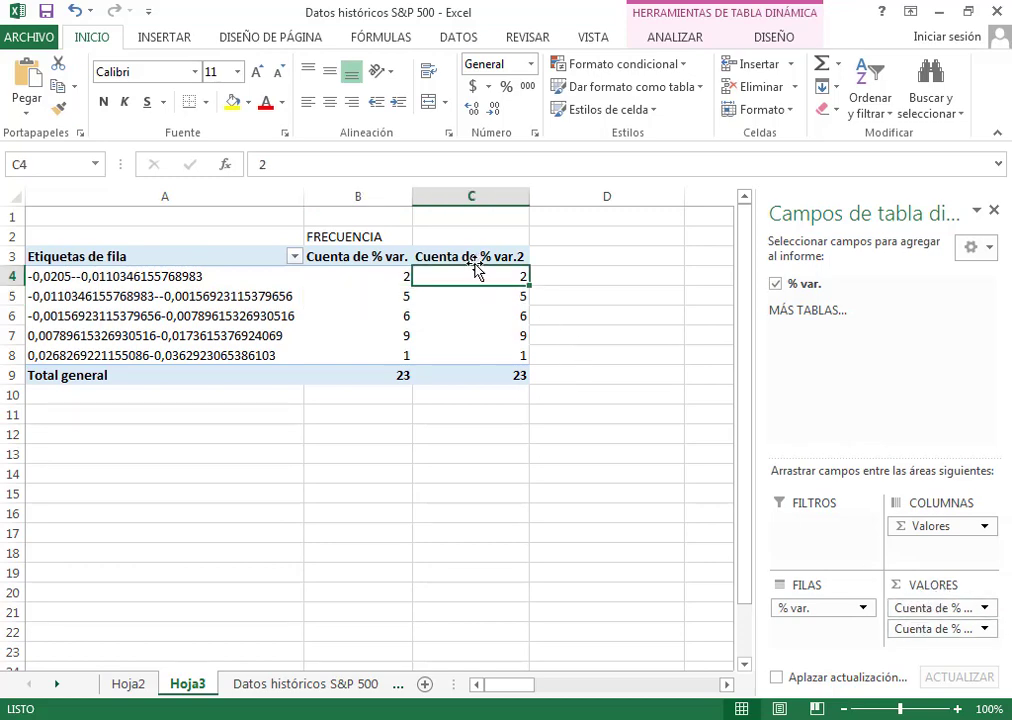
right_click(486, 276)
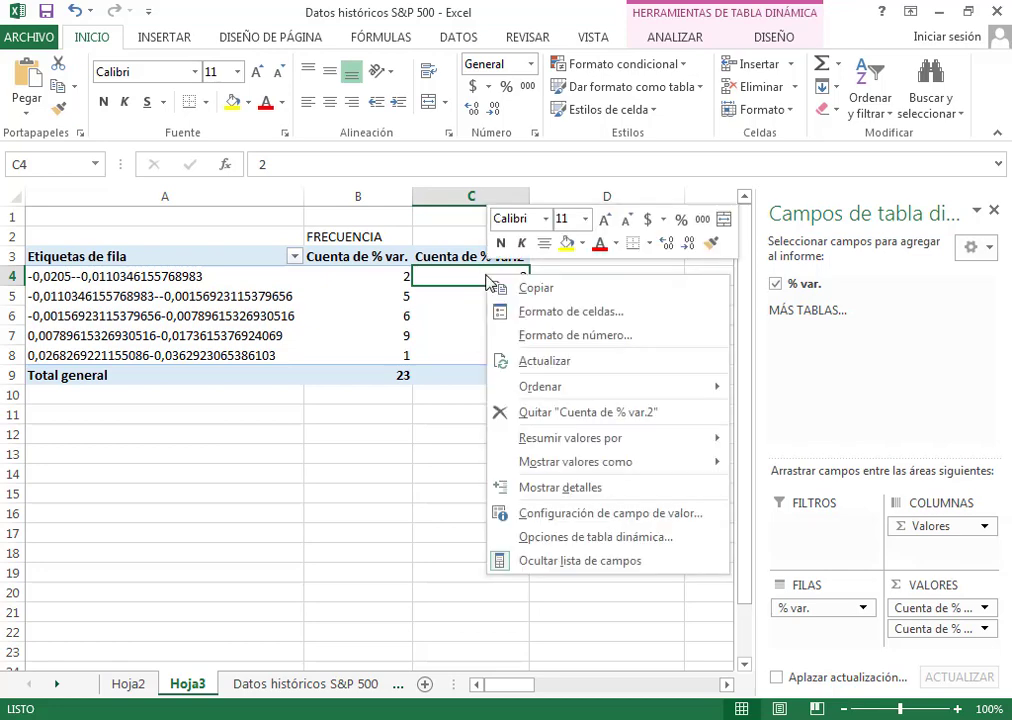
click(587, 522)
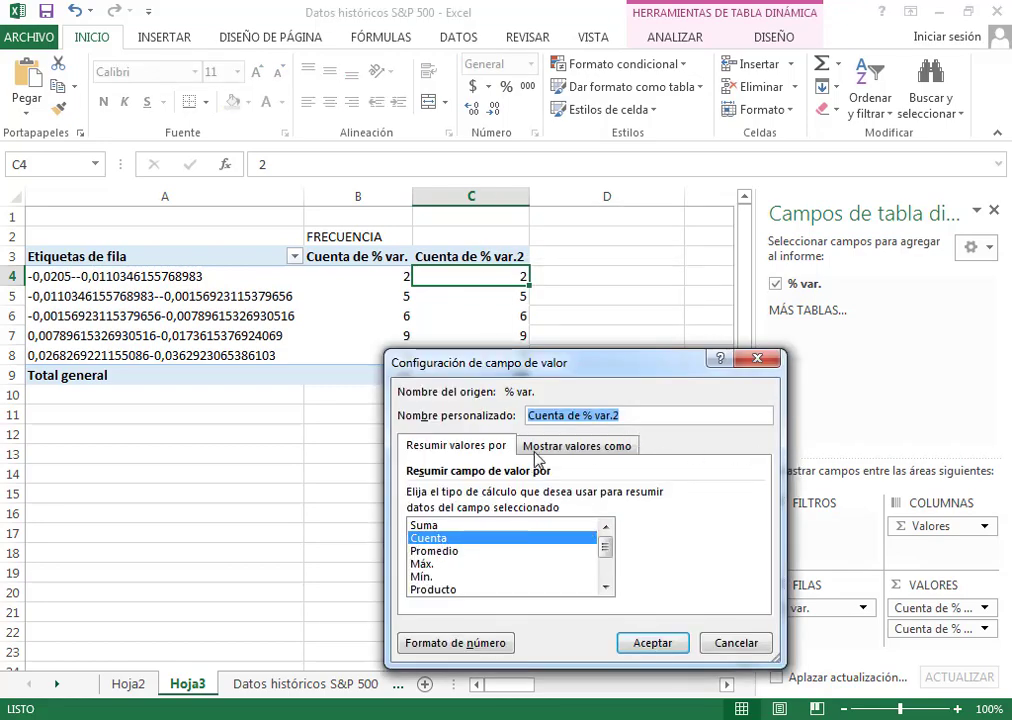
click(540, 455)
click(630, 497)
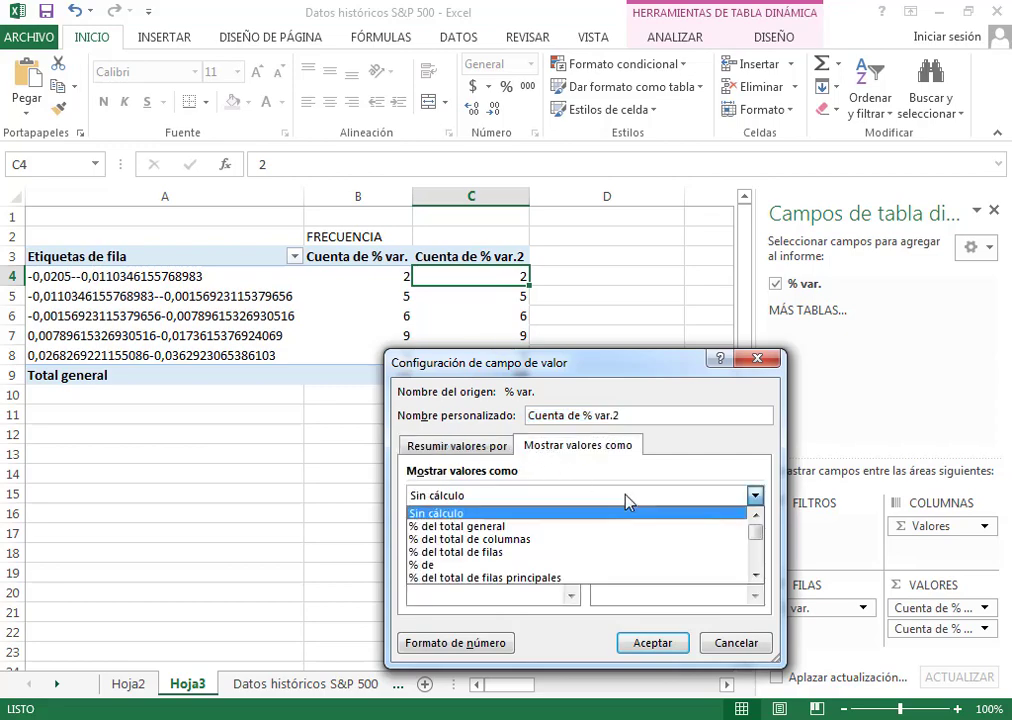
click(498, 543)
click(668, 645)
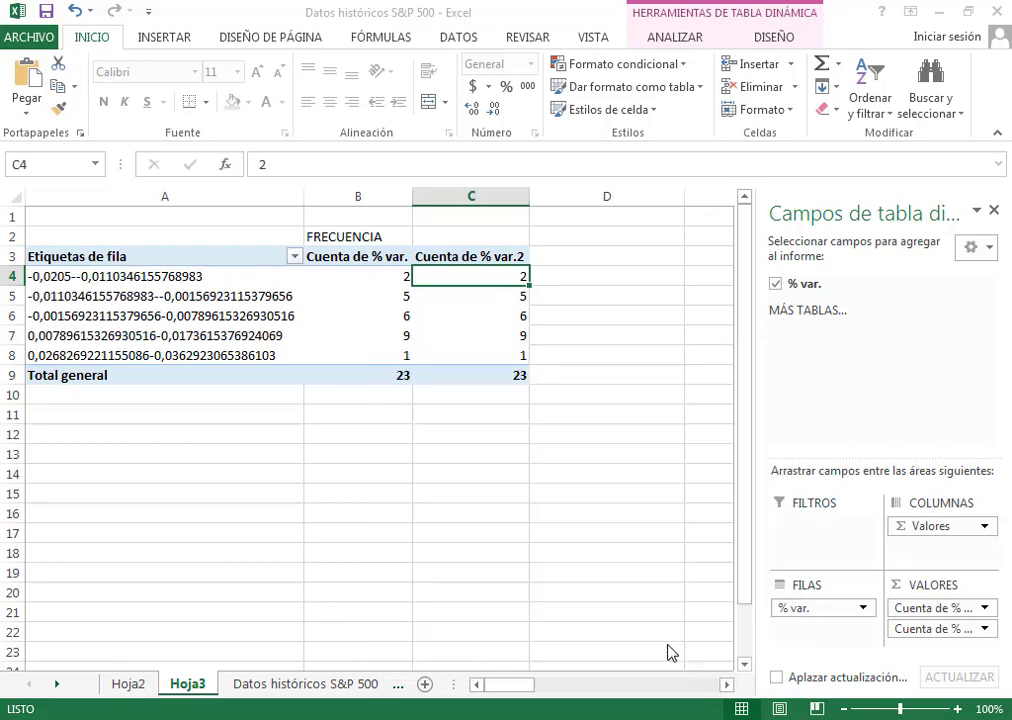
mouse_move(511, 356)
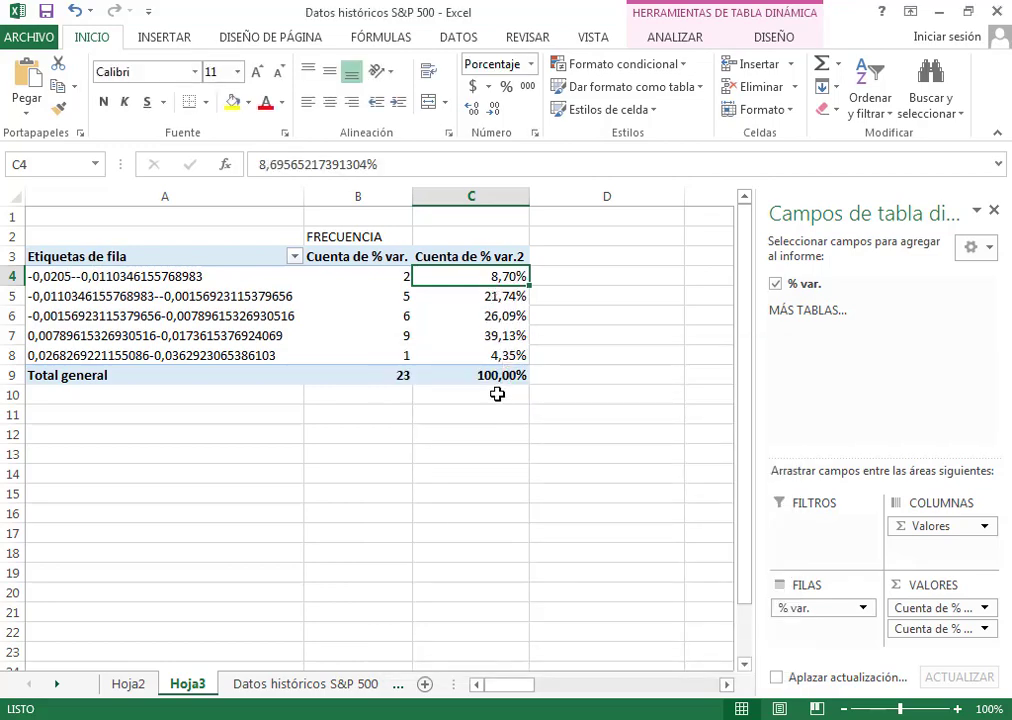
click(494, 378)
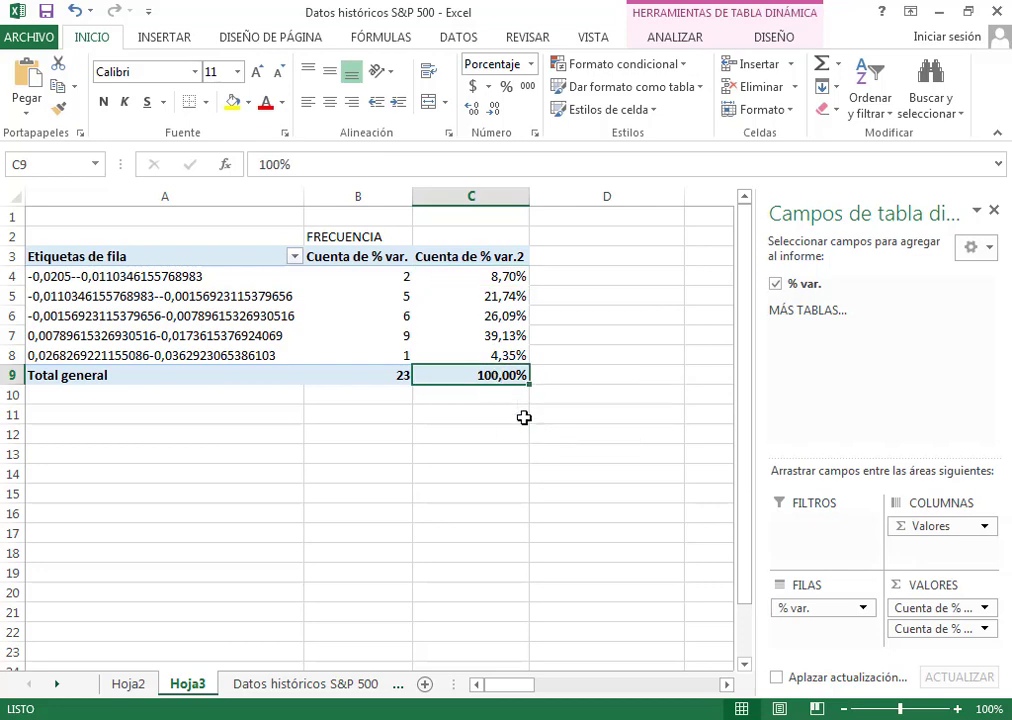
click(571, 334)
mouse_move(513, 278)
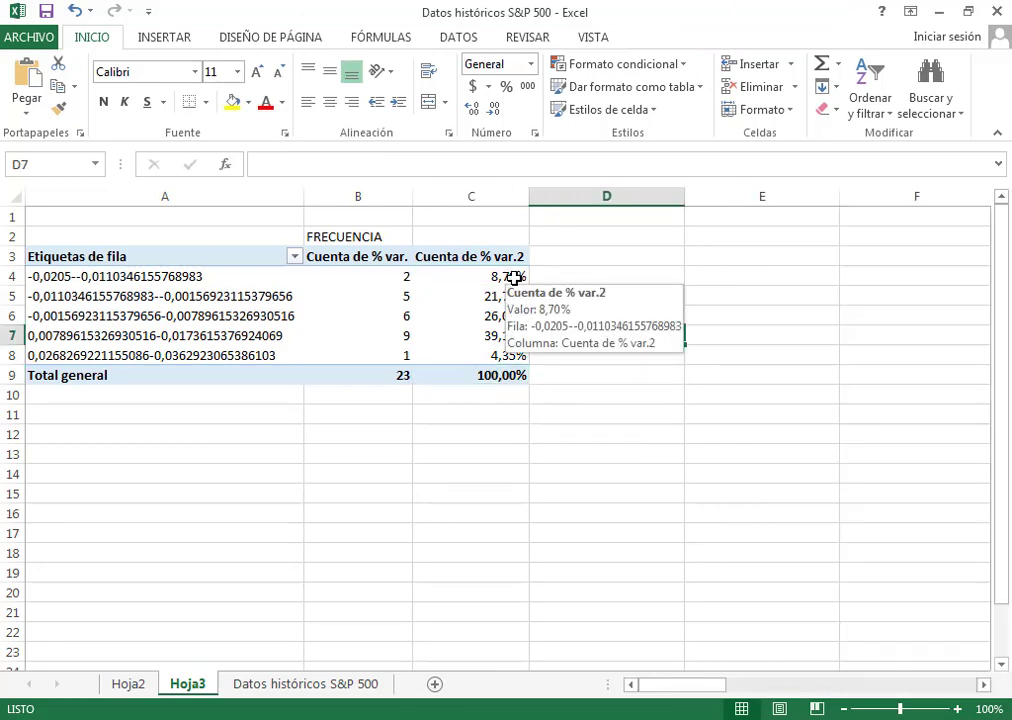
click(695, 377)
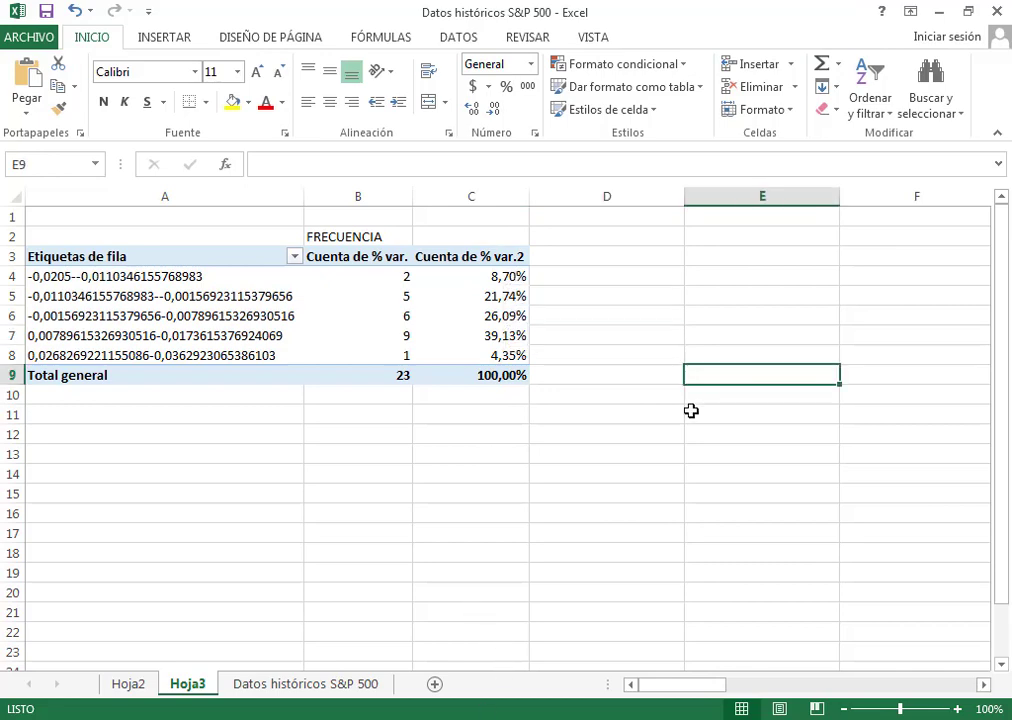
click(569, 462)
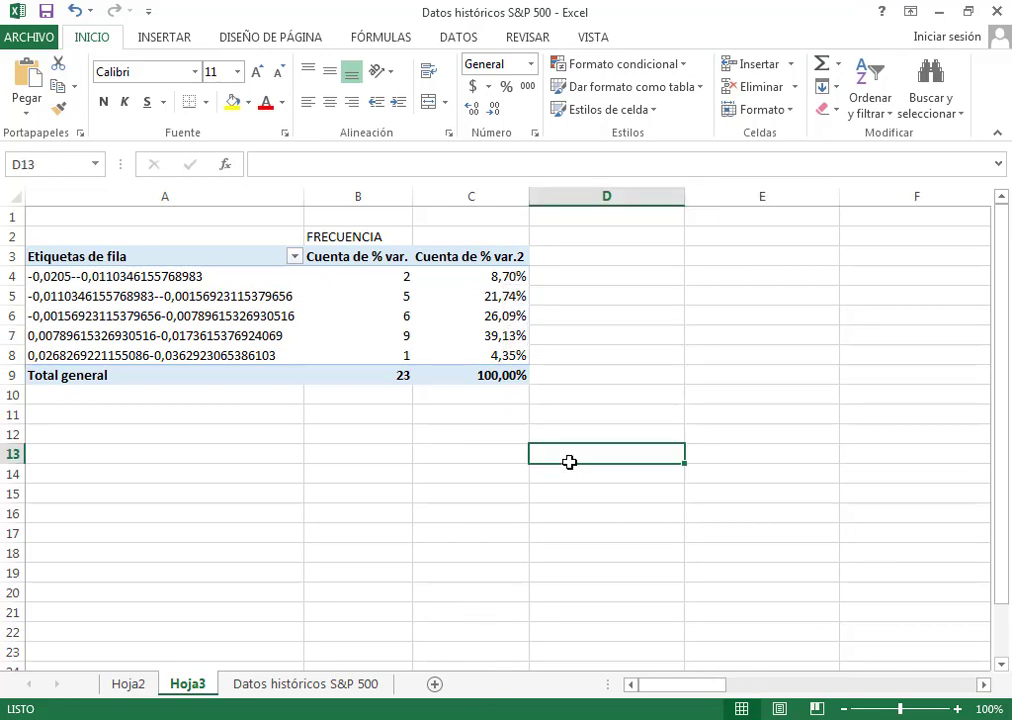